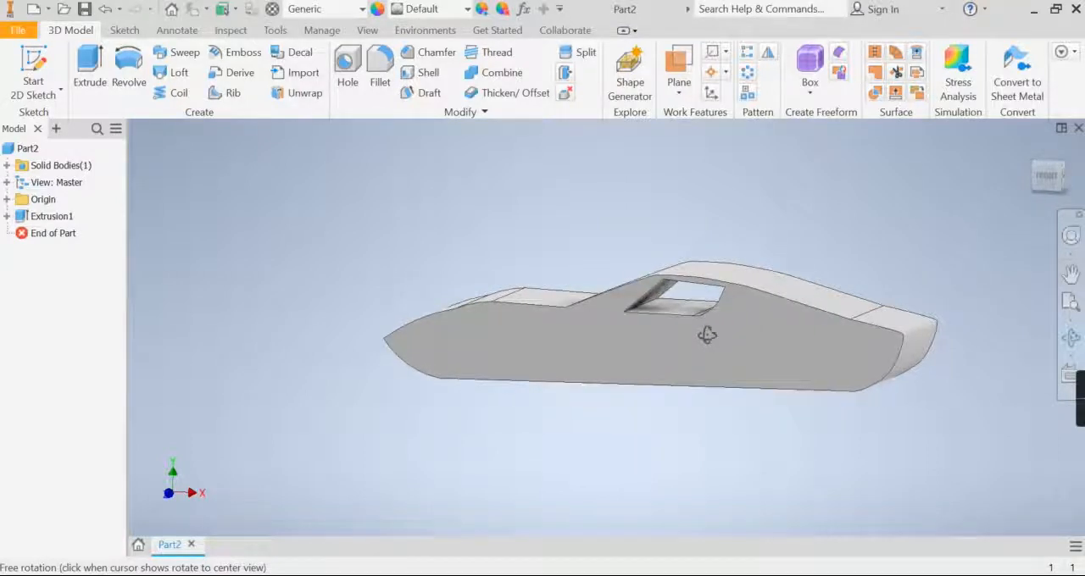
- Start a sketch on the car body's flat side face and project the face's outline into it
right_click(705, 336)
left_click(623, 333)
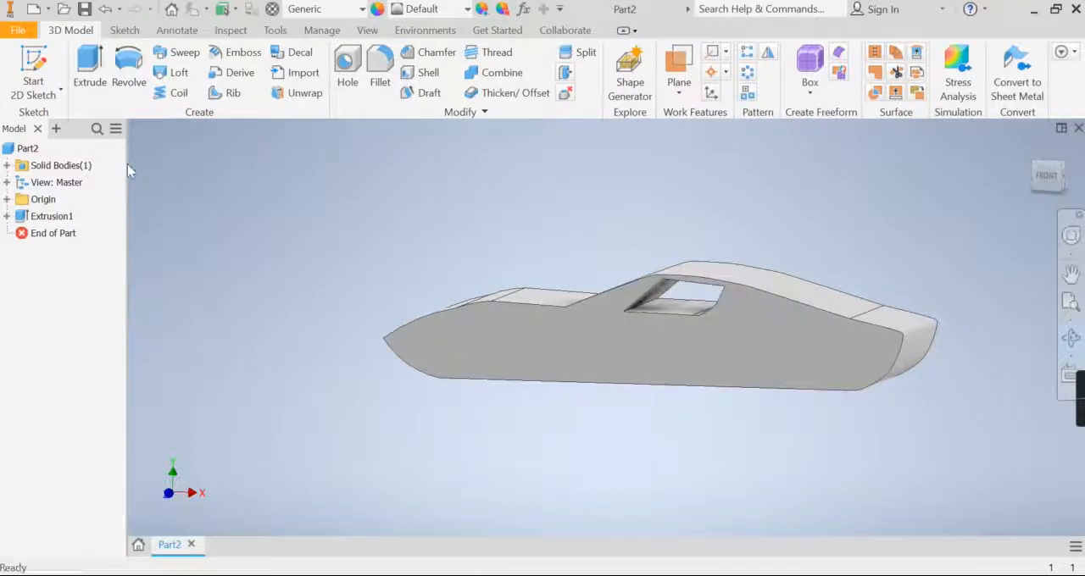
left_click(39, 73)
left_click(778, 366)
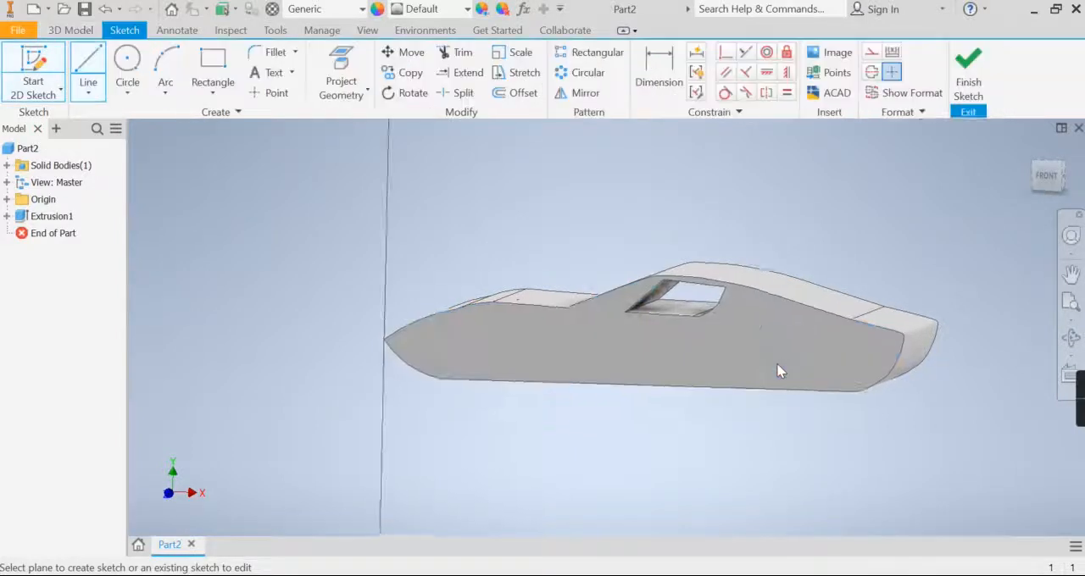
mouse_move(957, 406)
middle_mouse_down()
mouse_move(591, 230)
mouse_move(578, 193)
middle_mouse_up()
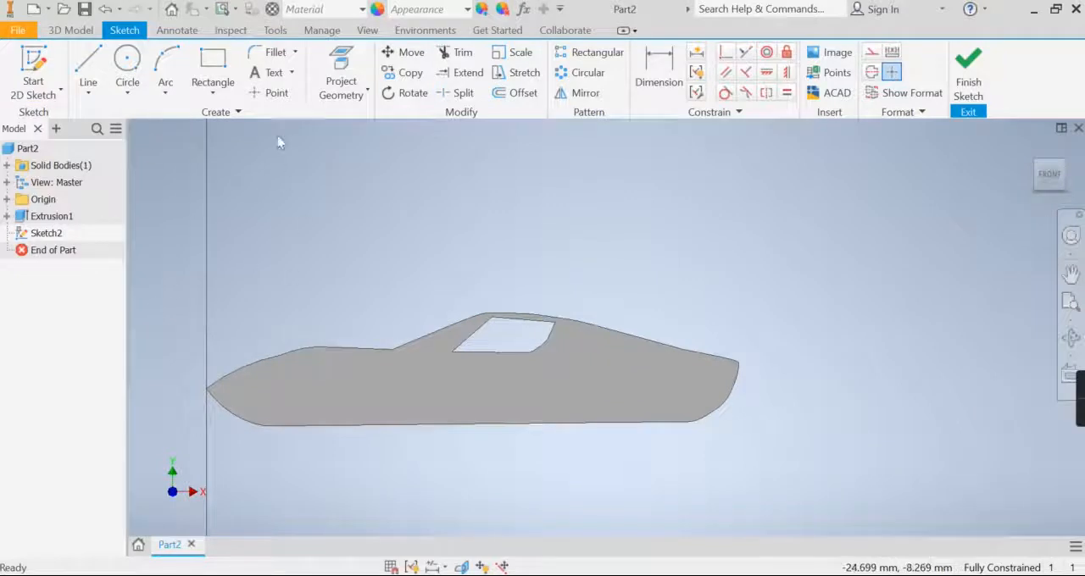
left_click(342, 80)
left_click(659, 382)
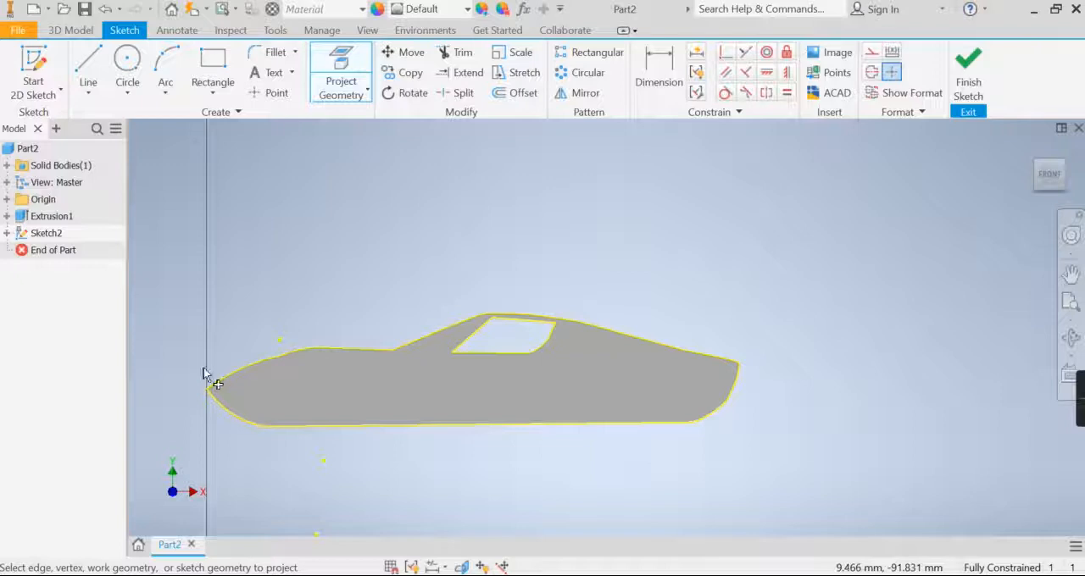
- Sketch a three-point arc of about 17 mm radius on the body's bottom edge as the front wheel arch
scroll(352, 446, "up", 4)
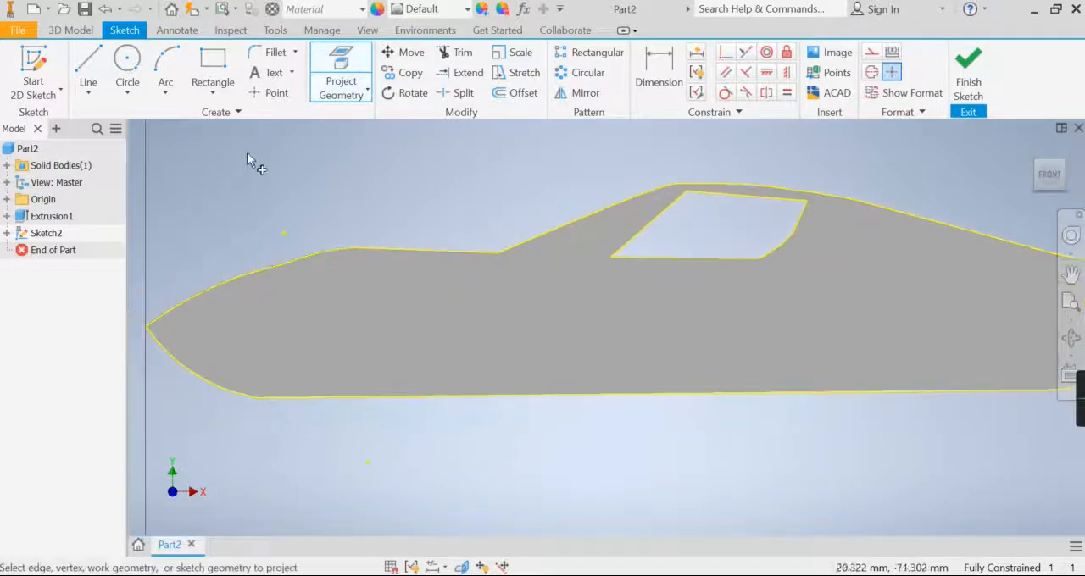
left_click(165, 68)
left_click(305, 396)
left_click(480, 395)
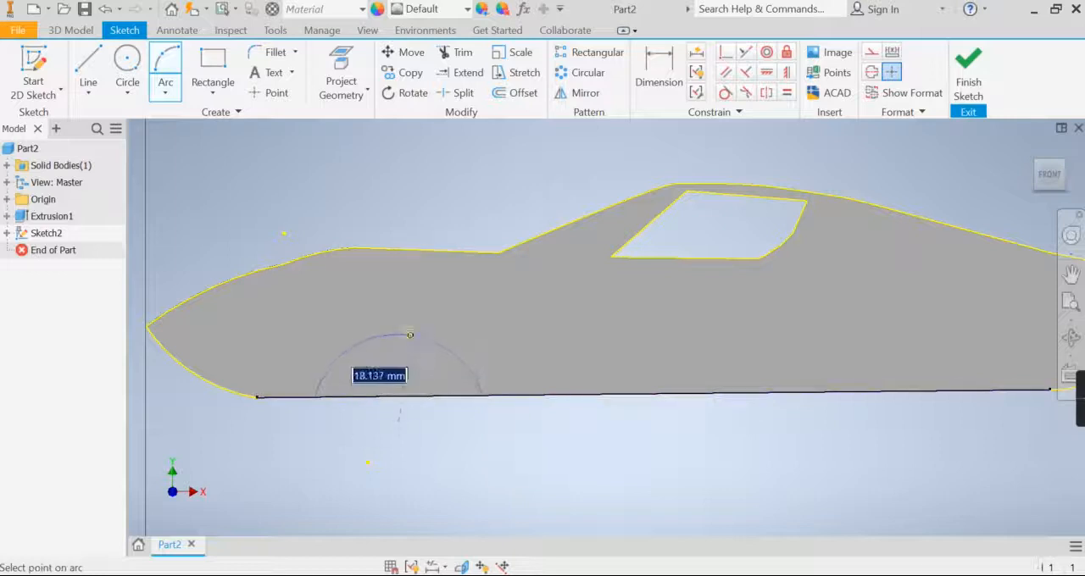
left_click(400, 318)
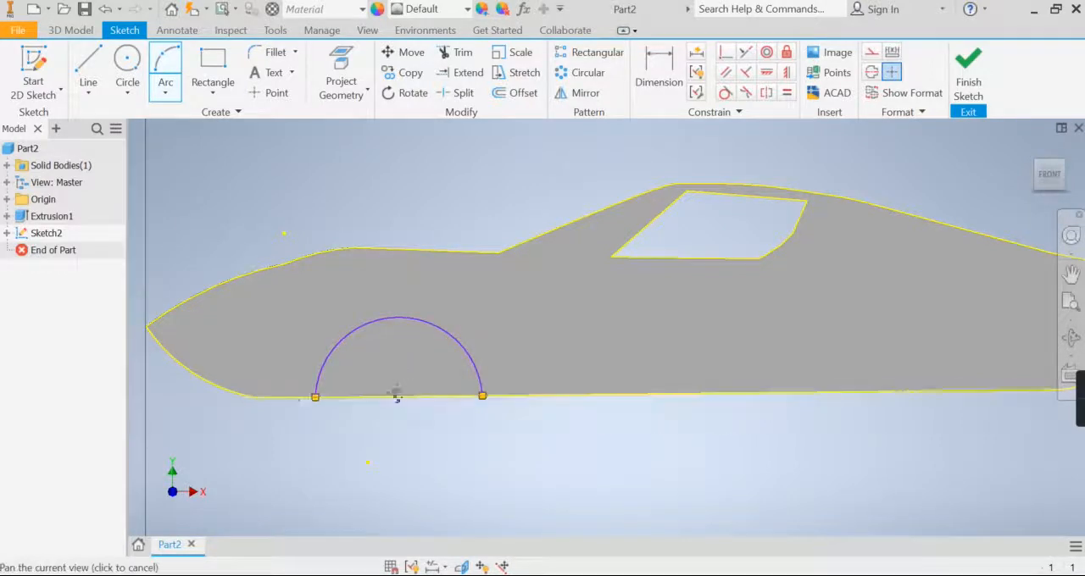
middle_click_drag(396, 396, 133, 391)
left_click(780, 385)
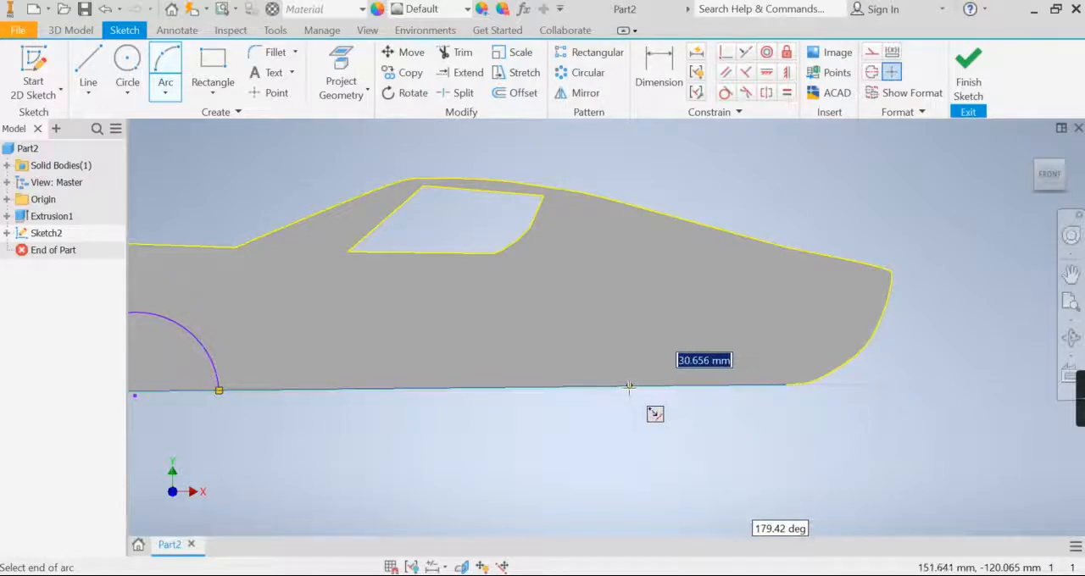
key("Escape")
- Dimension the front wheel-arch arc's radius and set it to 15 mm
scroll(551, 373, "down", 3)
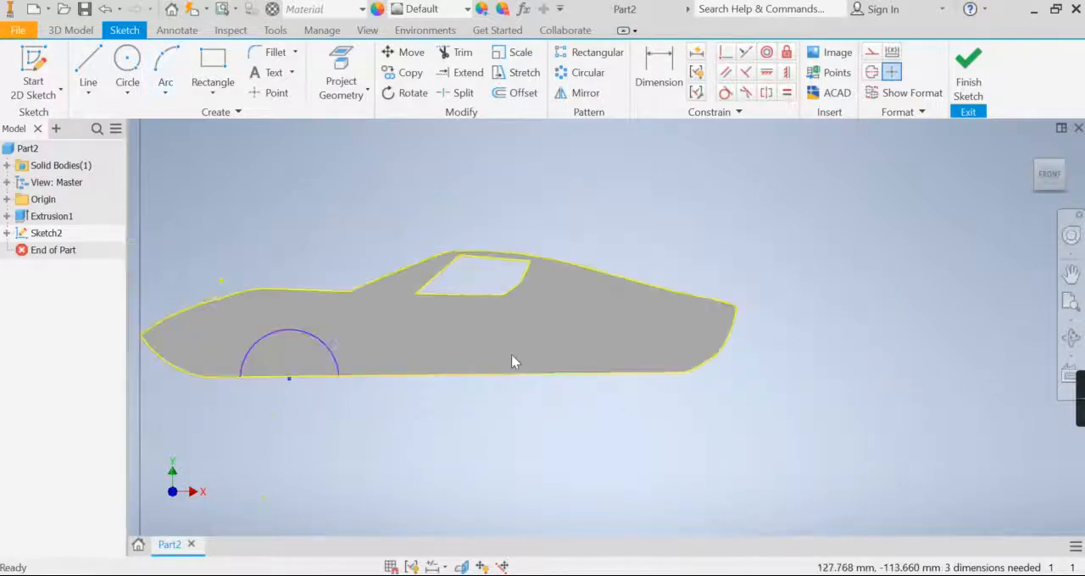
key("d")
left_click(331, 353)
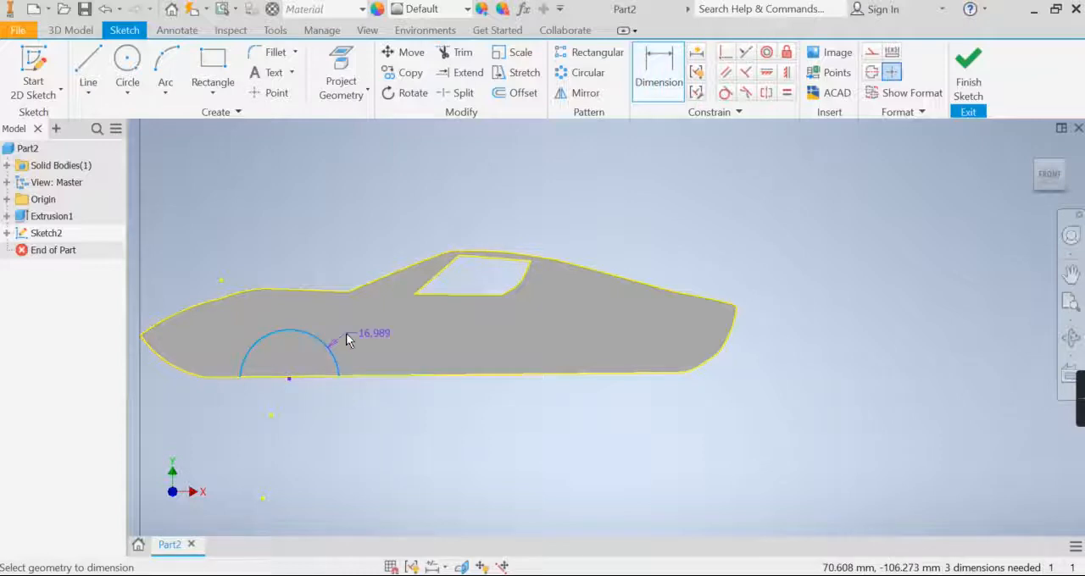
left_click(369, 357)
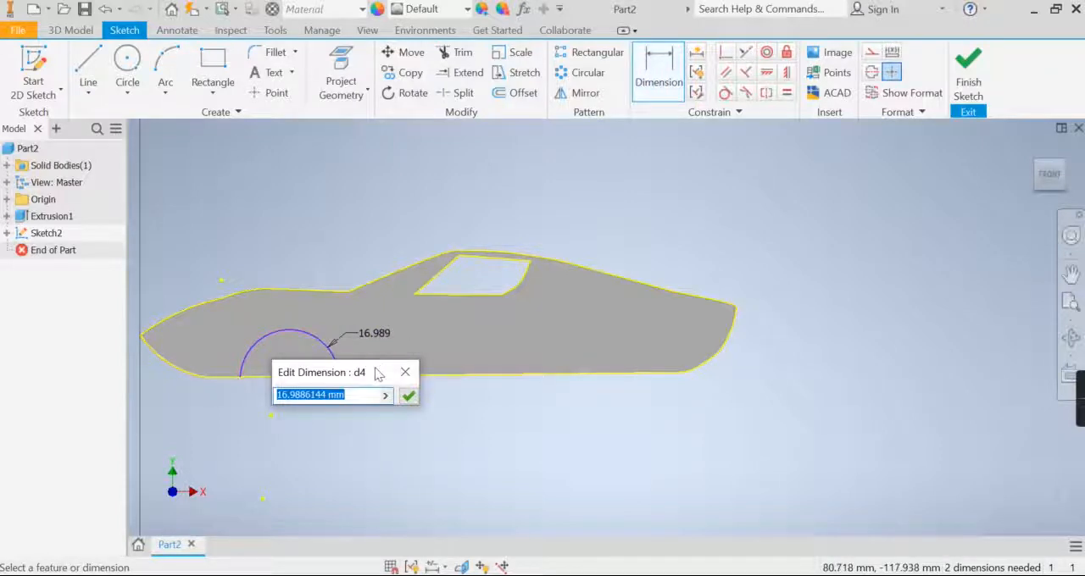
type("15")
key("Return")
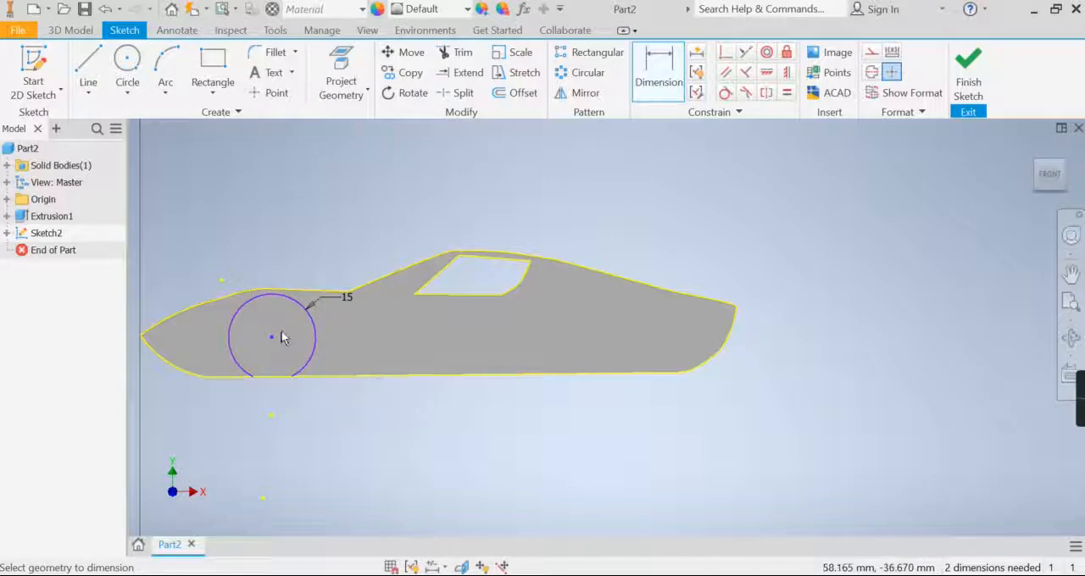
- Undo the 15 mm radius dimension and the front wheel-arch arc
left_click(296, 301)
key("Escape")
left_click_drag(314, 333, 312, 337)
key("ctrl+z")
key("ctrl+z")
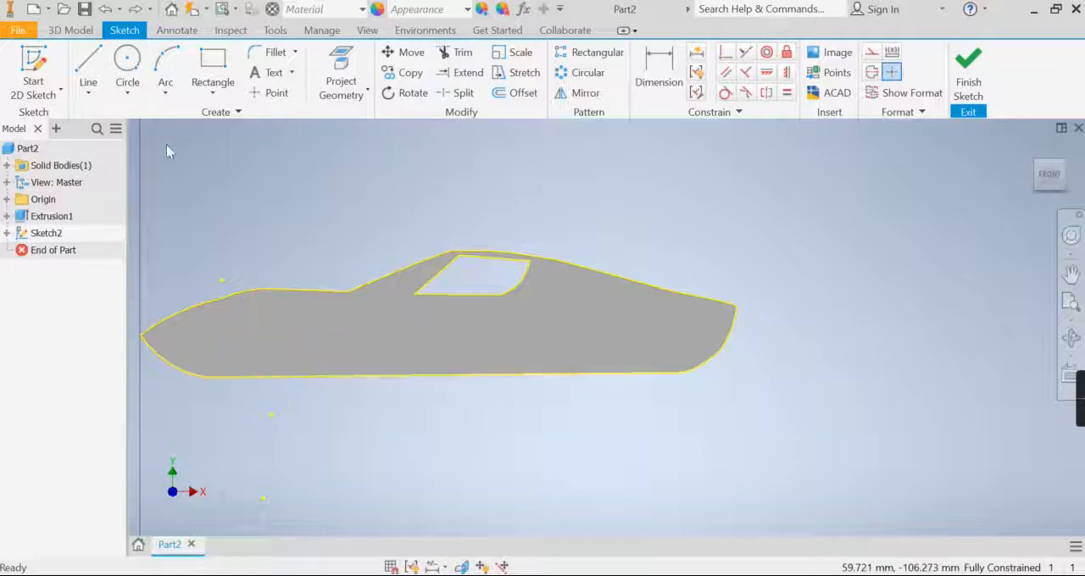
- Draw a three-point arc for the front wheel arch on the bottom edge, with endpoints 25 mm apart and a 13 mm radius
left_click(166, 72)
left_click(241, 377)
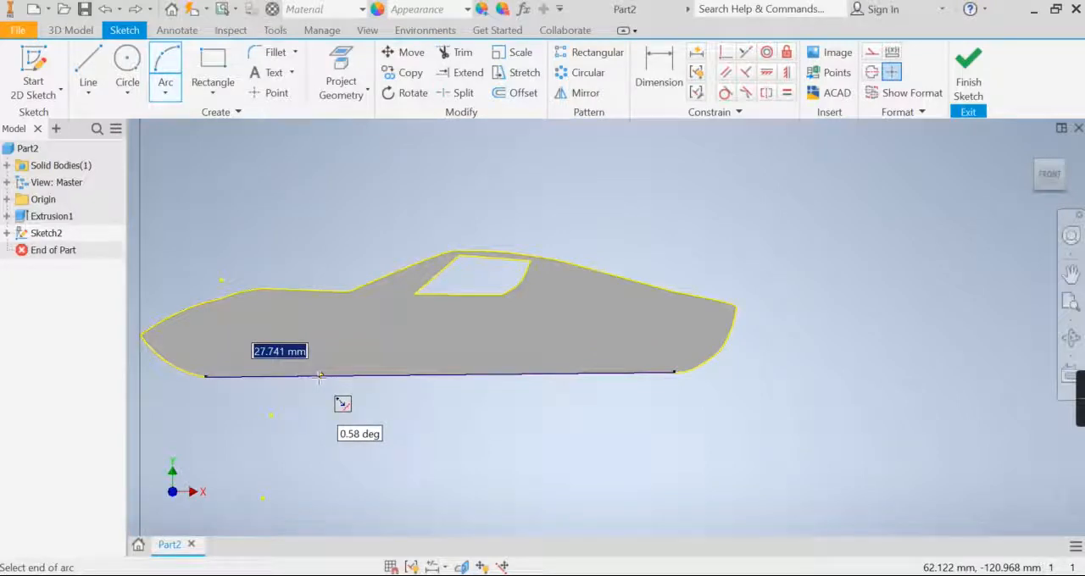
type("25")
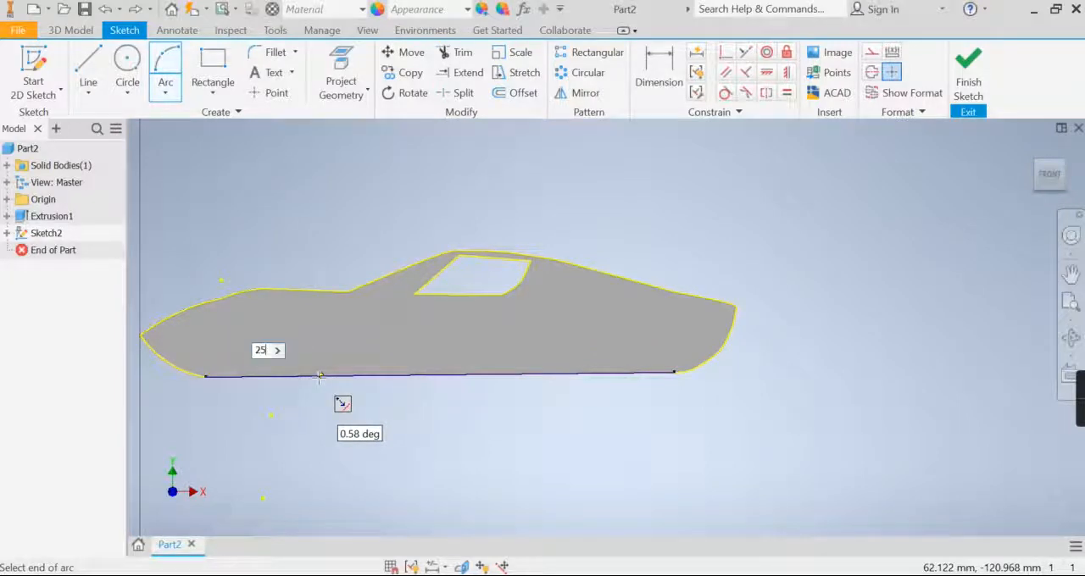
key("Return")
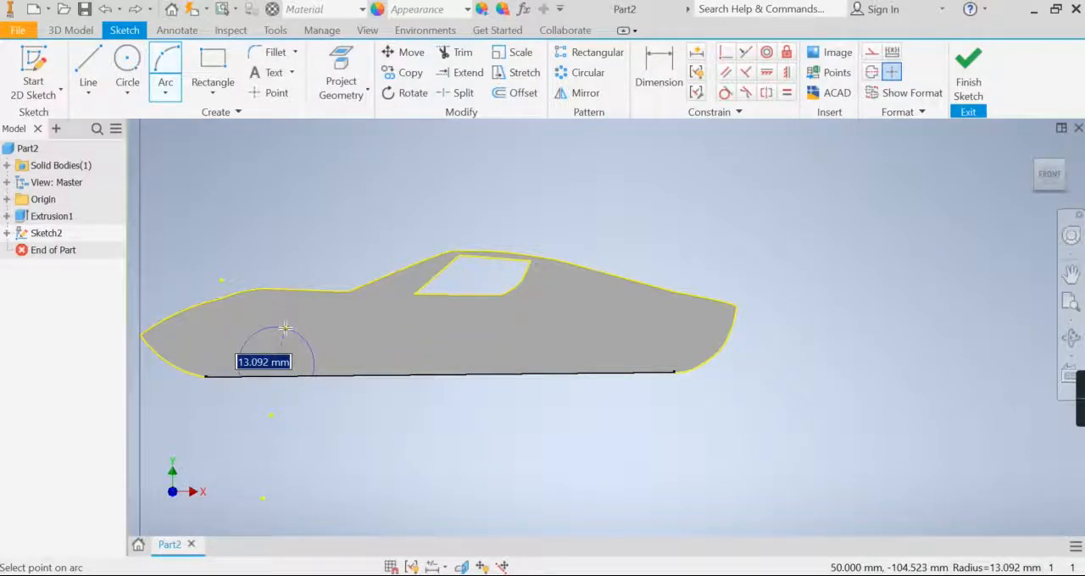
type("1")
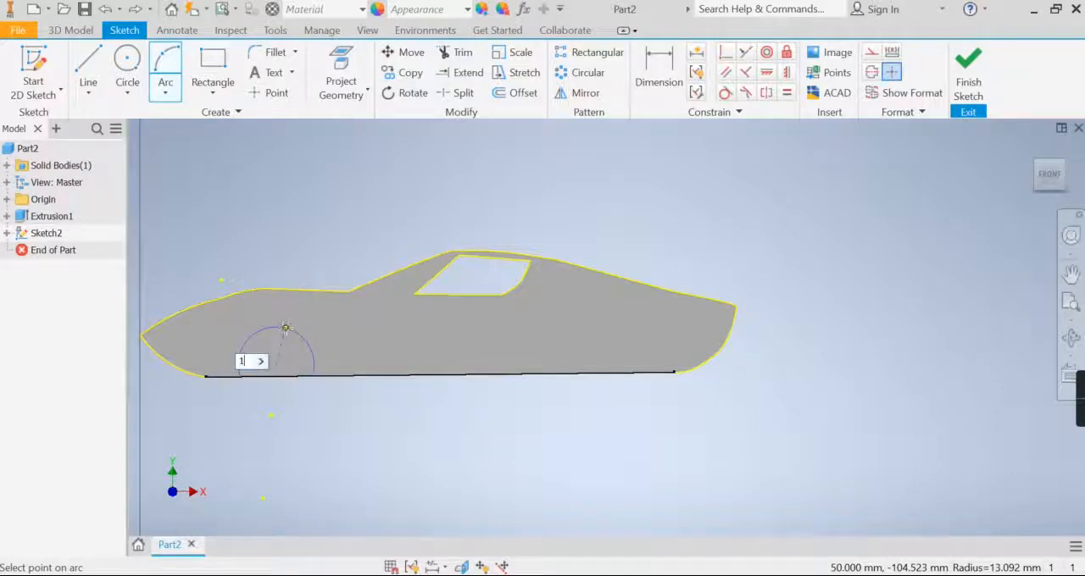
type("3")
key("Return")
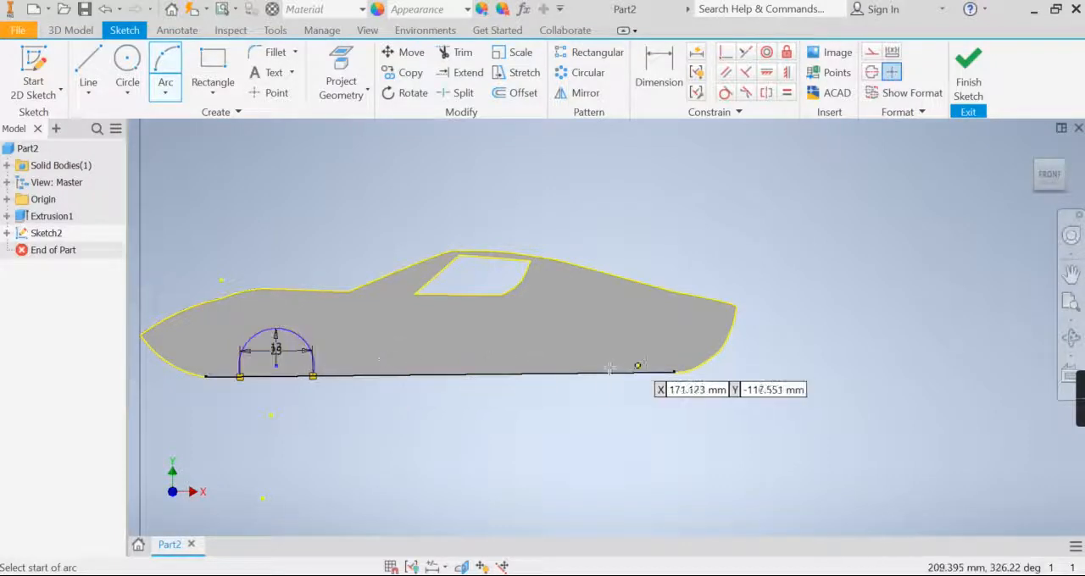
- Draw the rear wheel-arch arc on the bottom edge, 25 mm between endpoints with a 13 mm radius, and finish the sketch
left_click(565, 371)
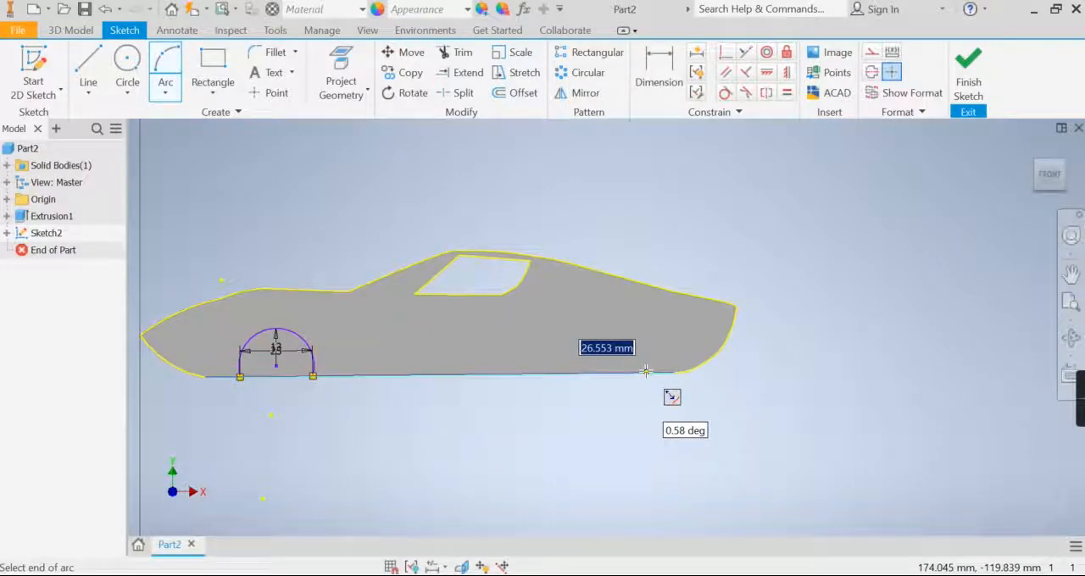
type("25")
key("Return")
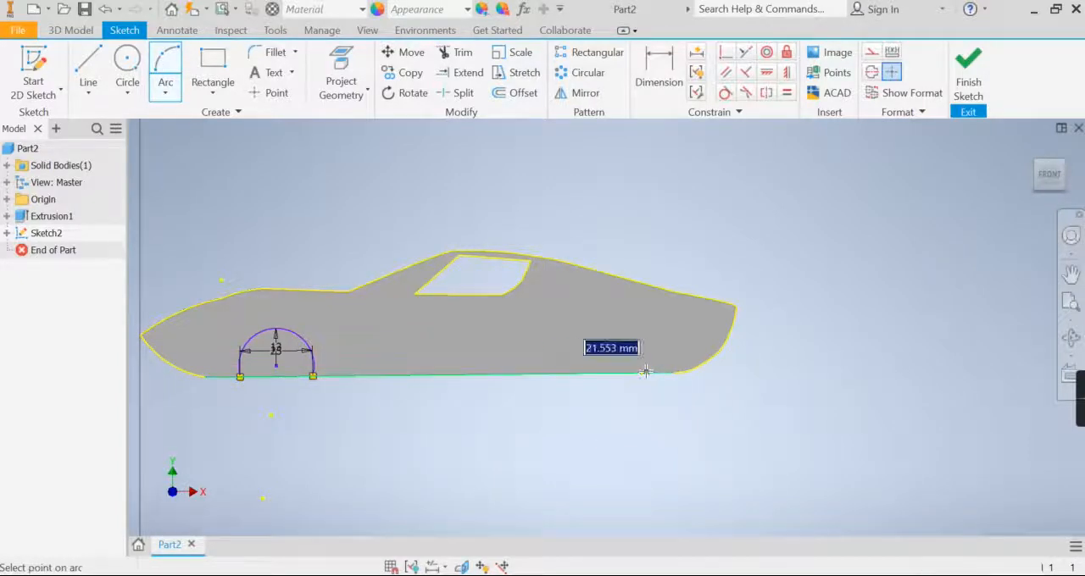
type("13")
key("Return")
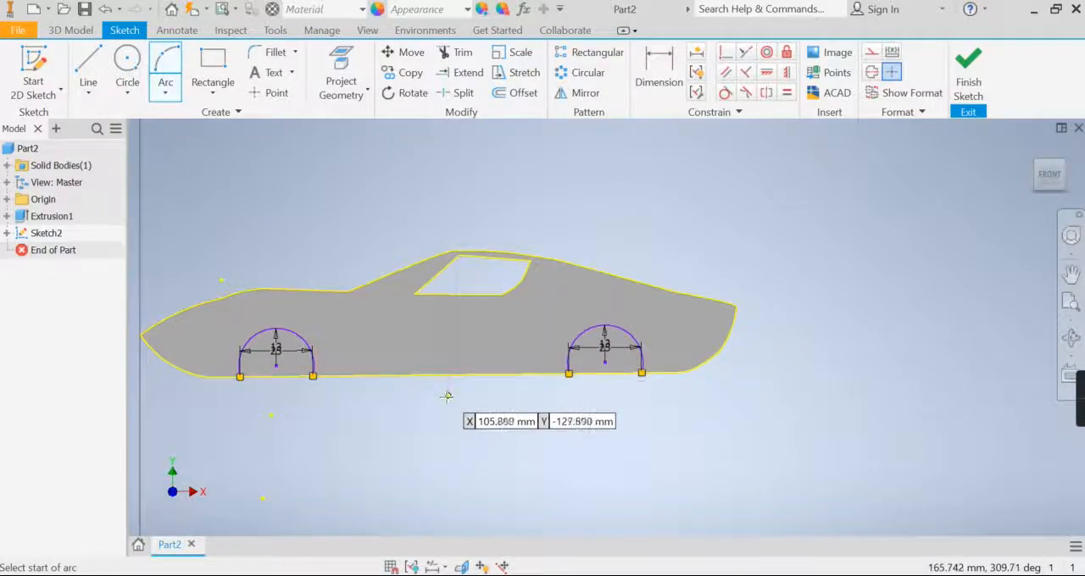
left_click(969, 65)
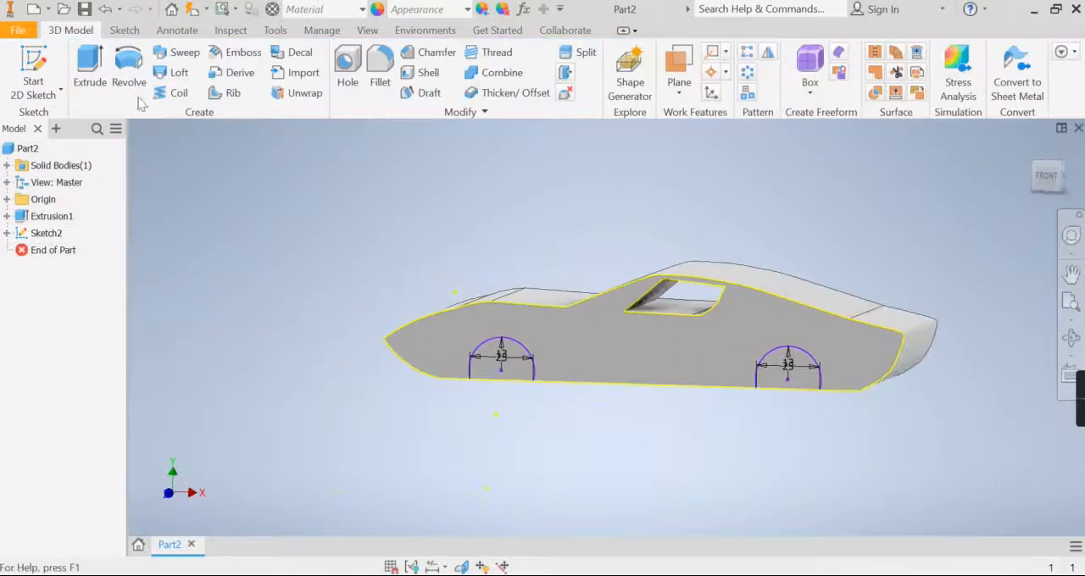
- Extrude both wheel-arch profiles as a 5 mm cut in the flipped direction, into the car body
key("e")
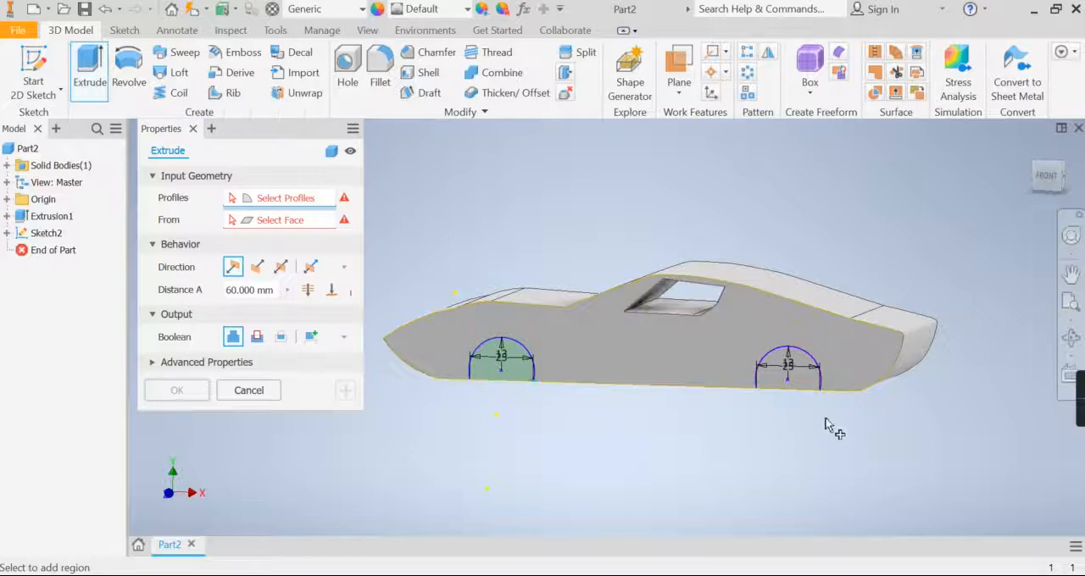
left_click(797, 381)
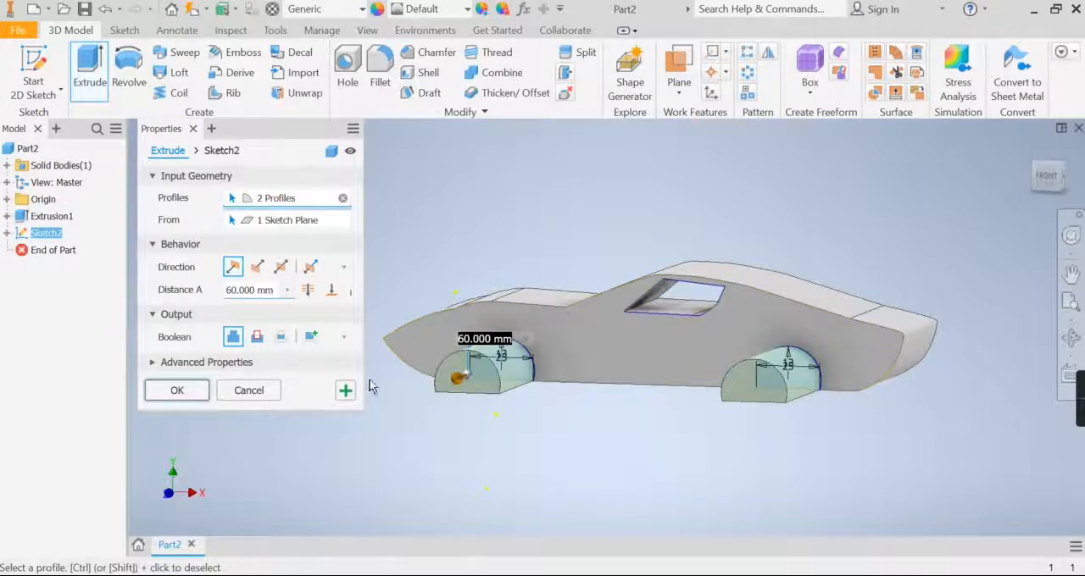
left_click(1060, 169)
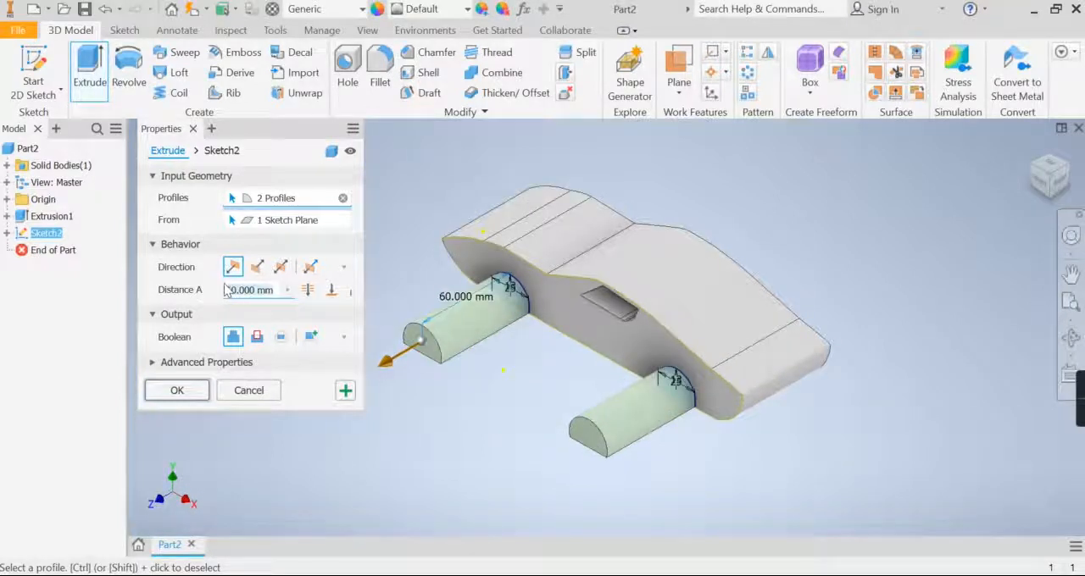
type("5")
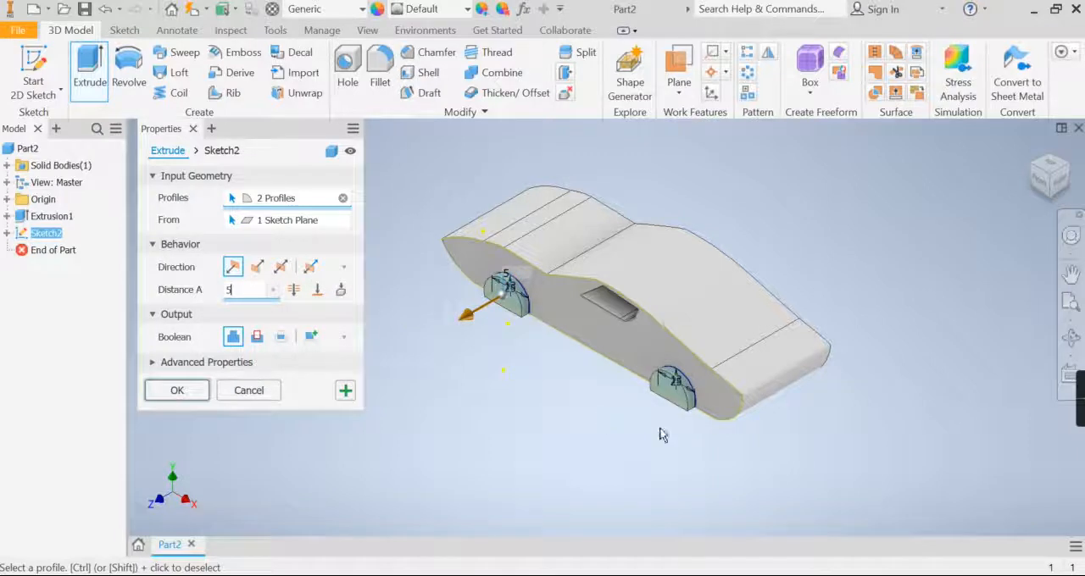
scroll(583, 387, "up", 3)
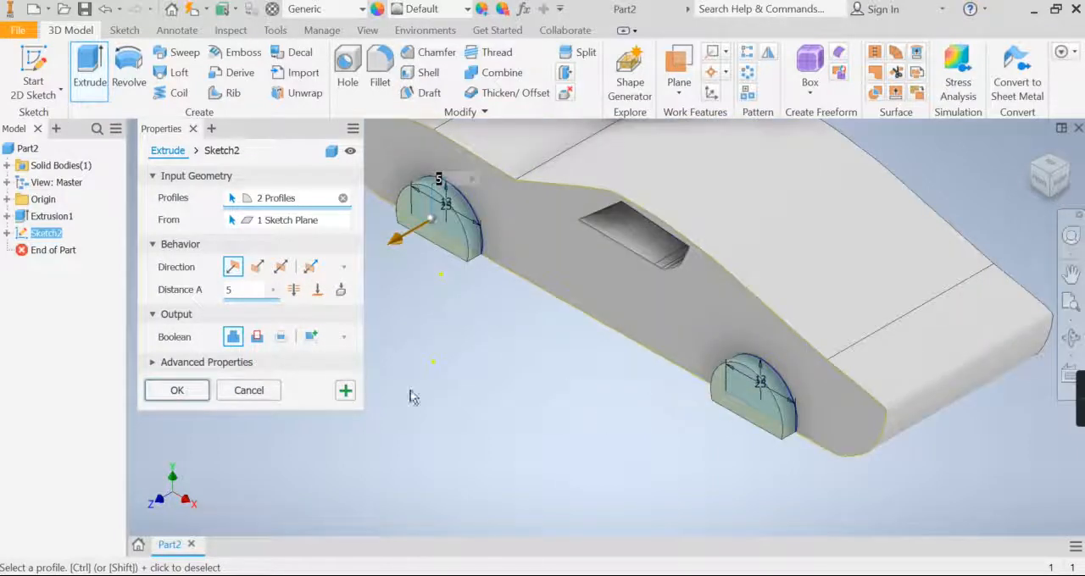
left_click(257, 337)
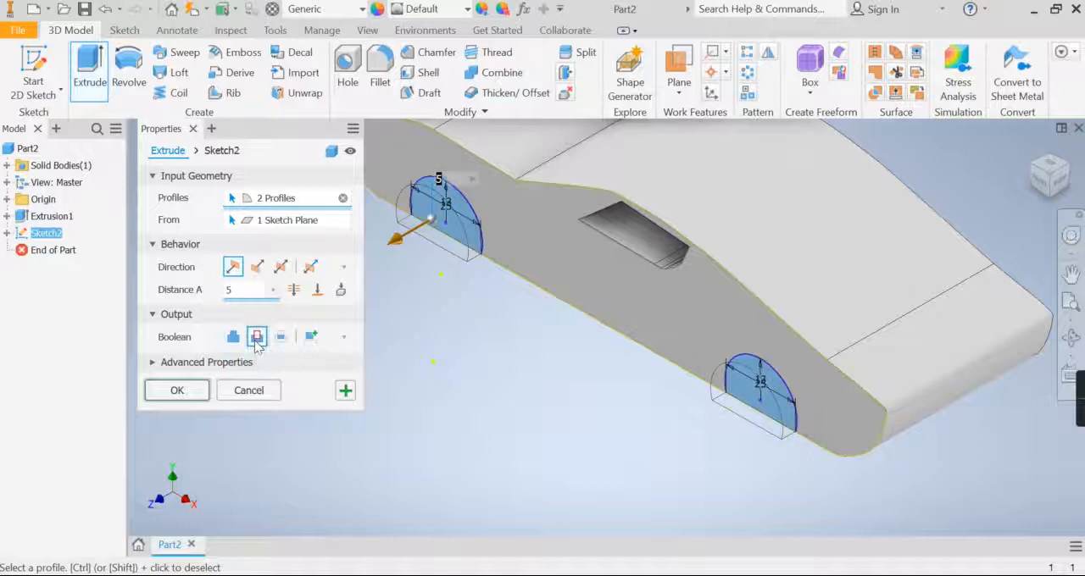
left_click(257, 268)
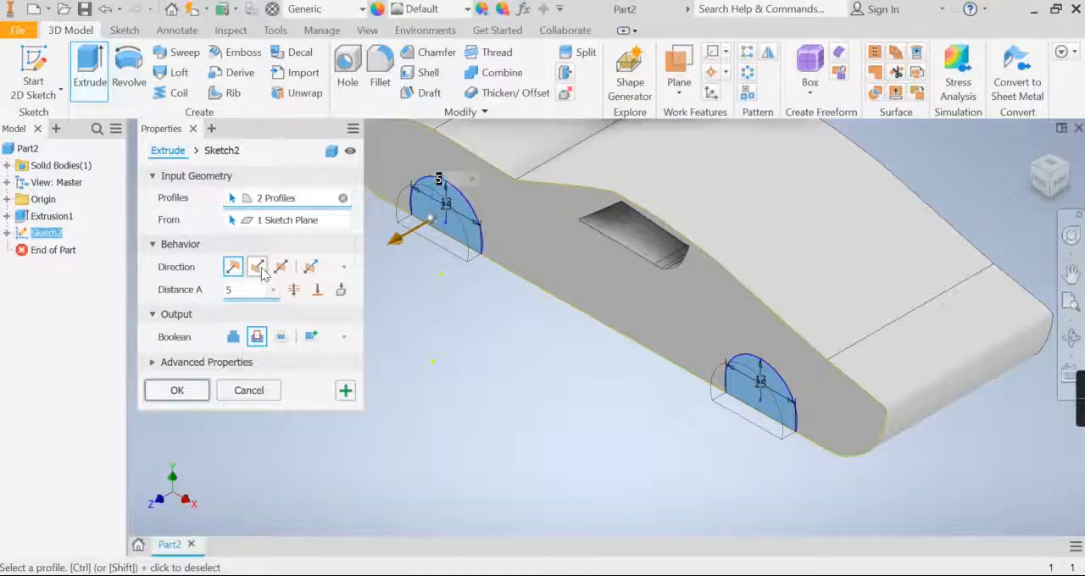
left_click(1070, 274)
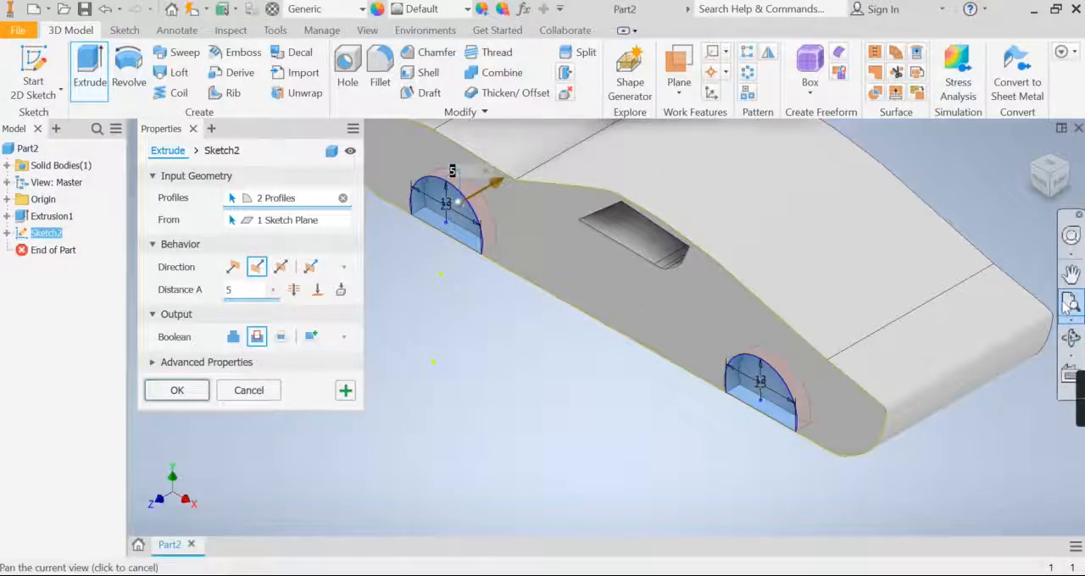
left_click(1039, 188)
left_click(1039, 188)
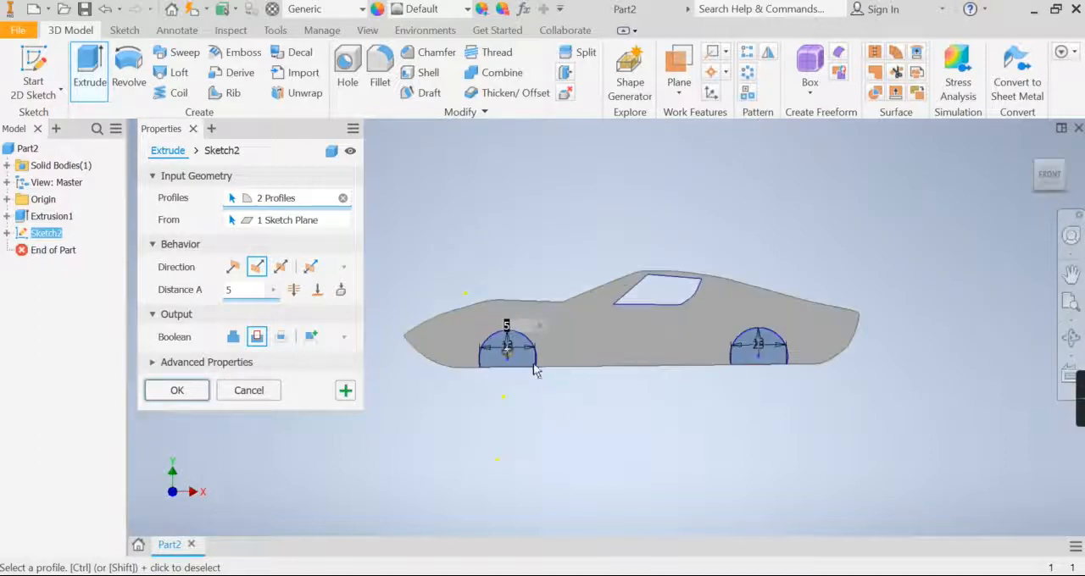
left_click(169, 390)
- Compare the origin's YZ, XZ and XY planes with the orientation of the car body
left_click(1070, 337)
left_click_drag(649, 364, 739, 395)
mouse_move(651, 366)
left_mouse_down()
mouse_move(687, 353)
mouse_move(650, 366)
left_mouse_up()
right_click(650, 366)
left_click(710, 367)
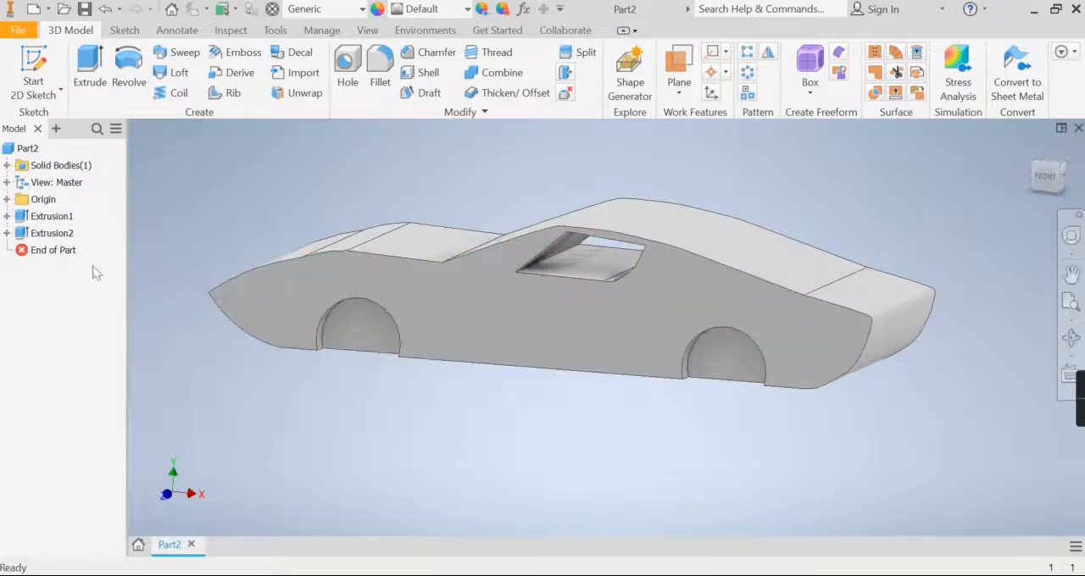
left_click(8, 200)
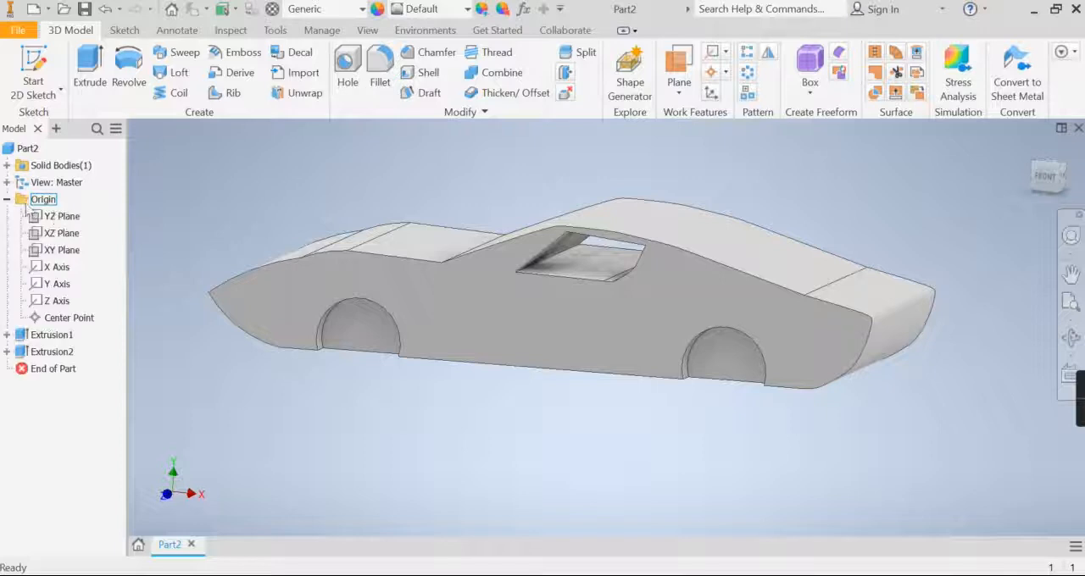
left_click(61, 233)
scroll(284, 300, "down", 5)
scroll(341, 320, "up", 2)
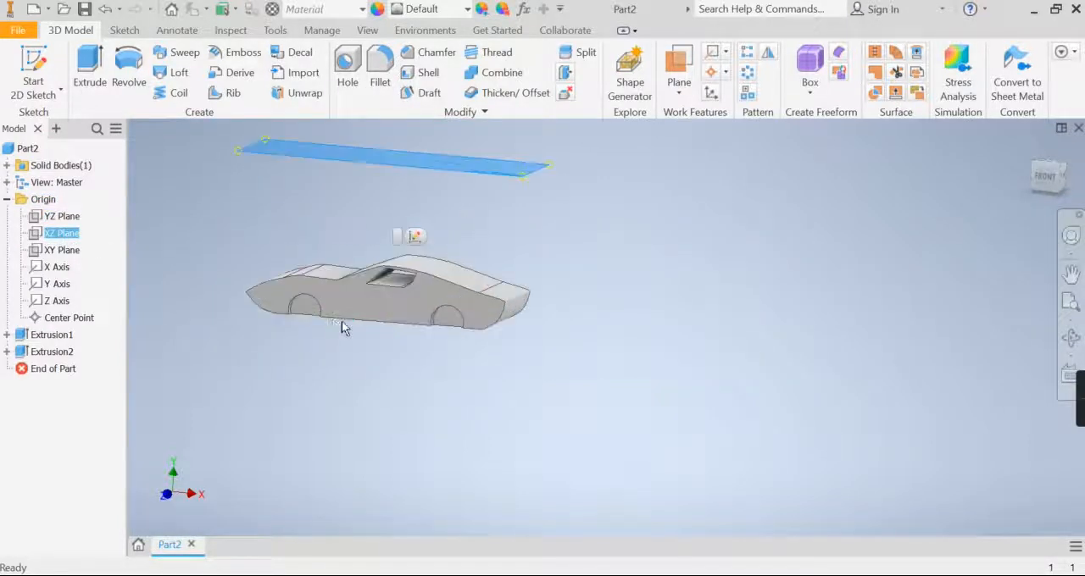
middle_click_drag(341, 320, 405, 364)
left_click(61, 217)
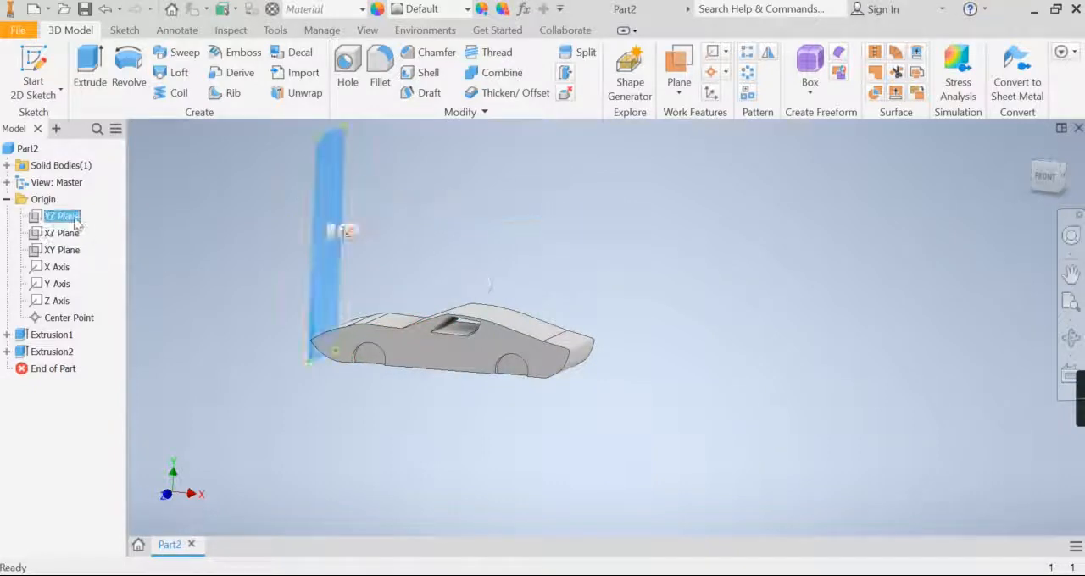
left_click(61, 250)
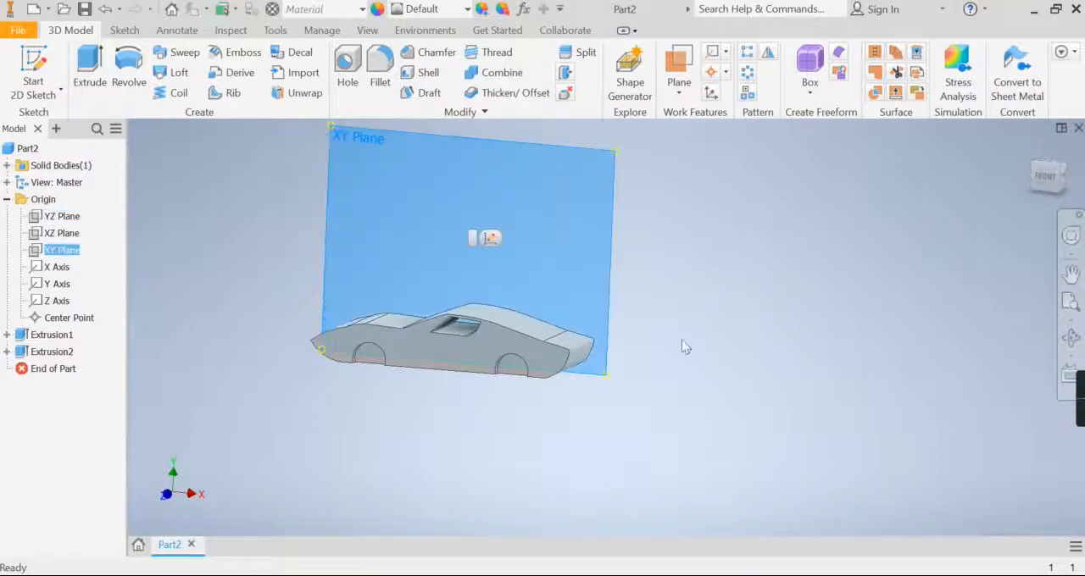
- Turn on the visibility of the origin's XY plane along the car's far side
left_click(1071, 337)
left_click_drag(652, 364, 592, 368)
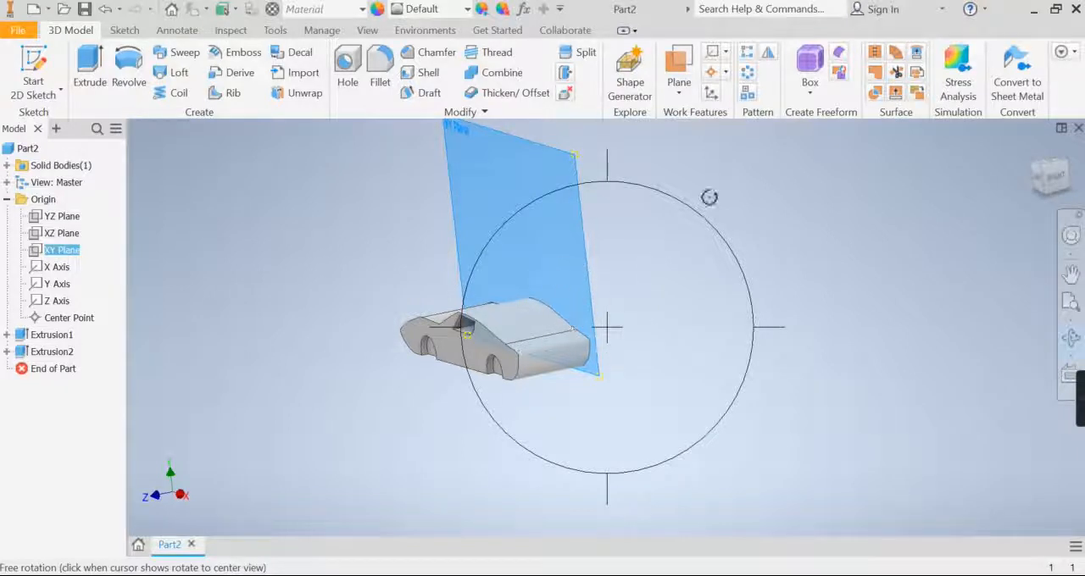
left_click_drag(709, 198, 728, 206)
right_click(644, 252)
left_click(704, 251)
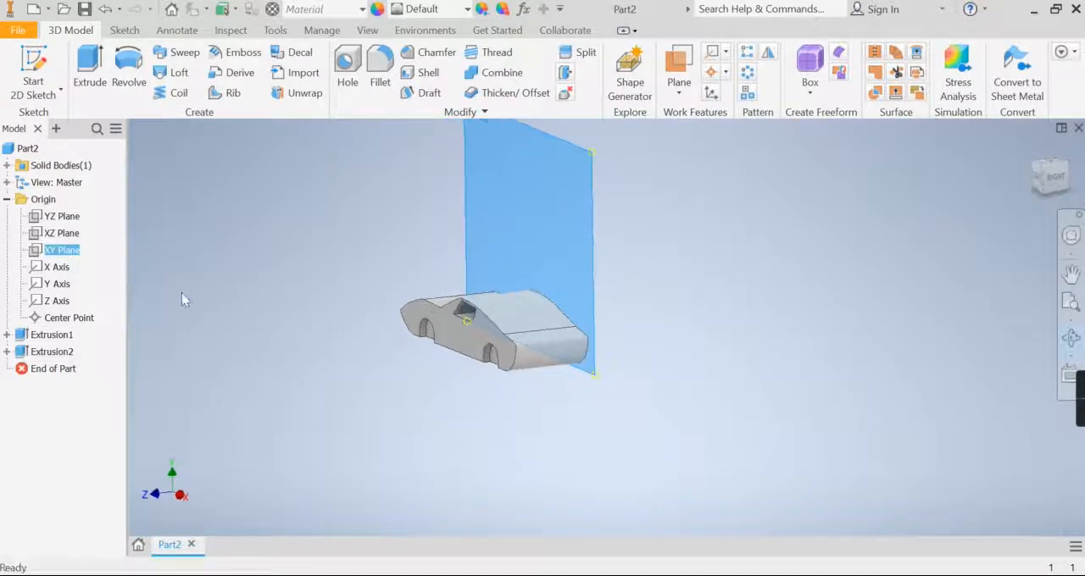
right_click(82, 258)
left_click(137, 343)
- Create a work plane offset 30 mm from the XY plane into the middle of the body, and hide the XY plane
middle_click_drag(398, 354, 424, 399)
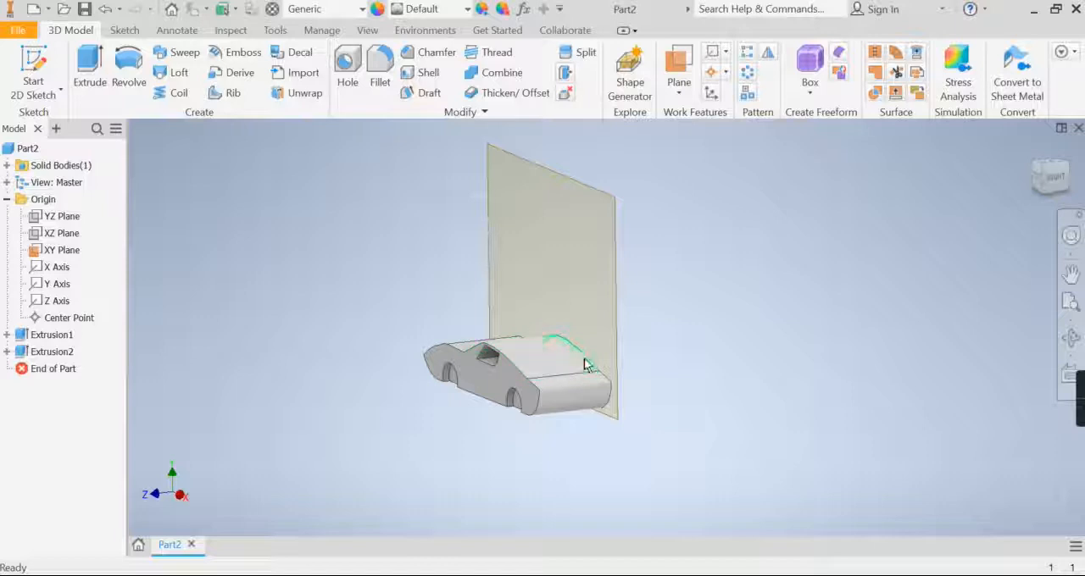
left_click(678, 66)
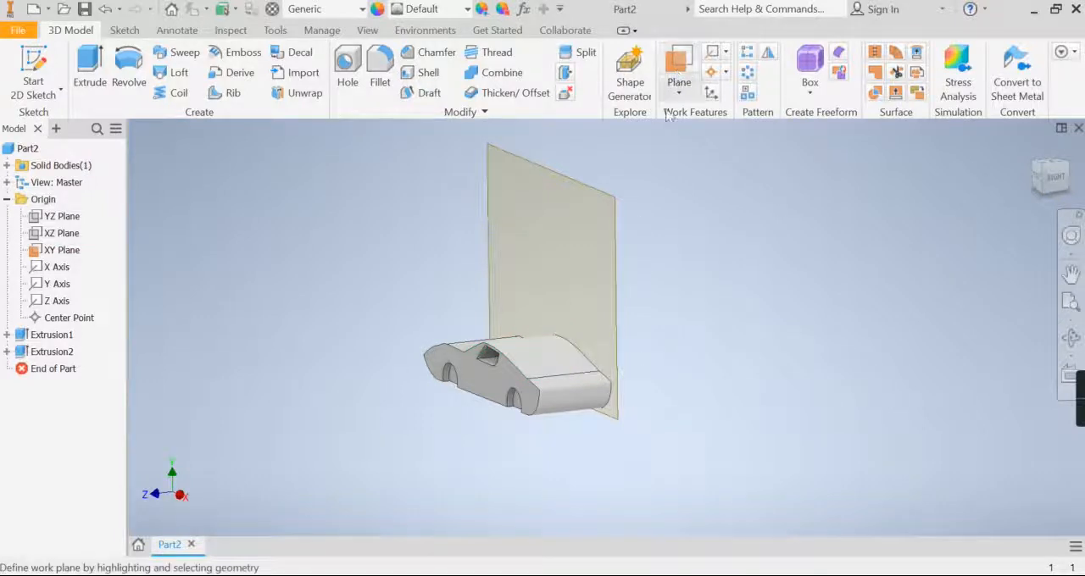
left_click(615, 308)
left_click_drag(614, 310, 580, 324)
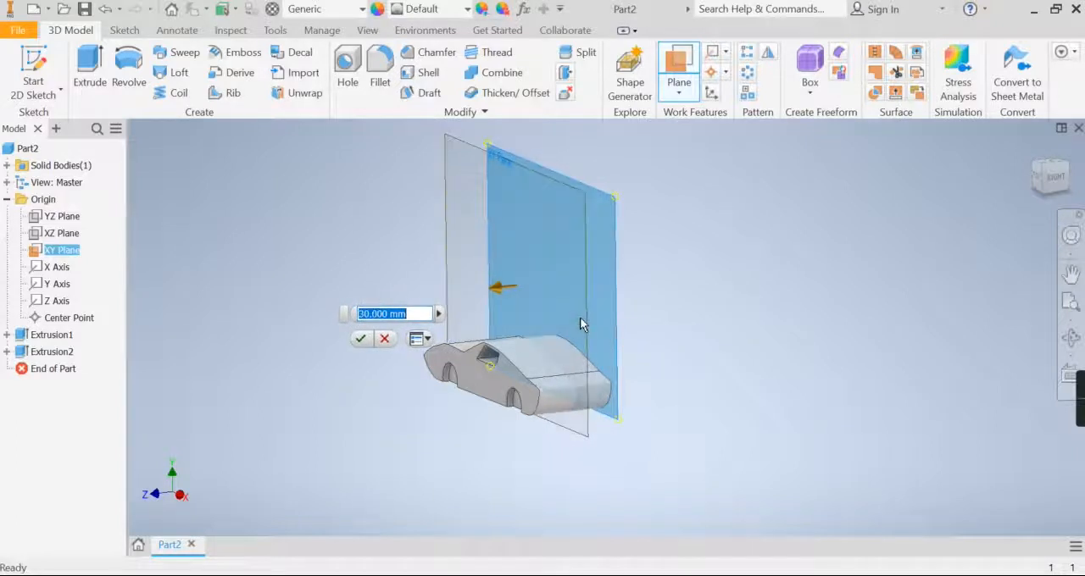
left_click(359, 340)
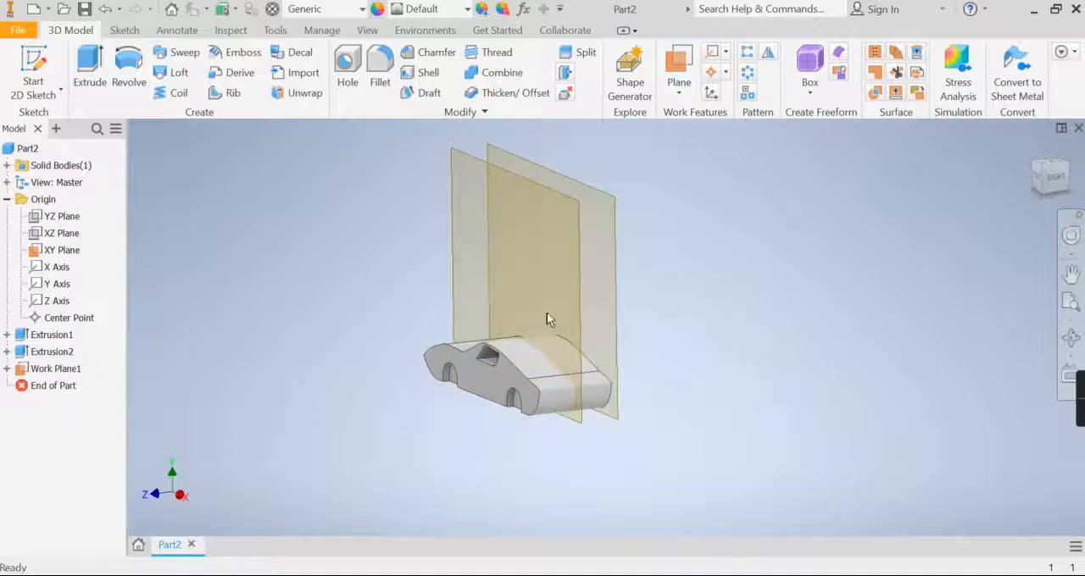
right_click(613, 312)
left_click(660, 329)
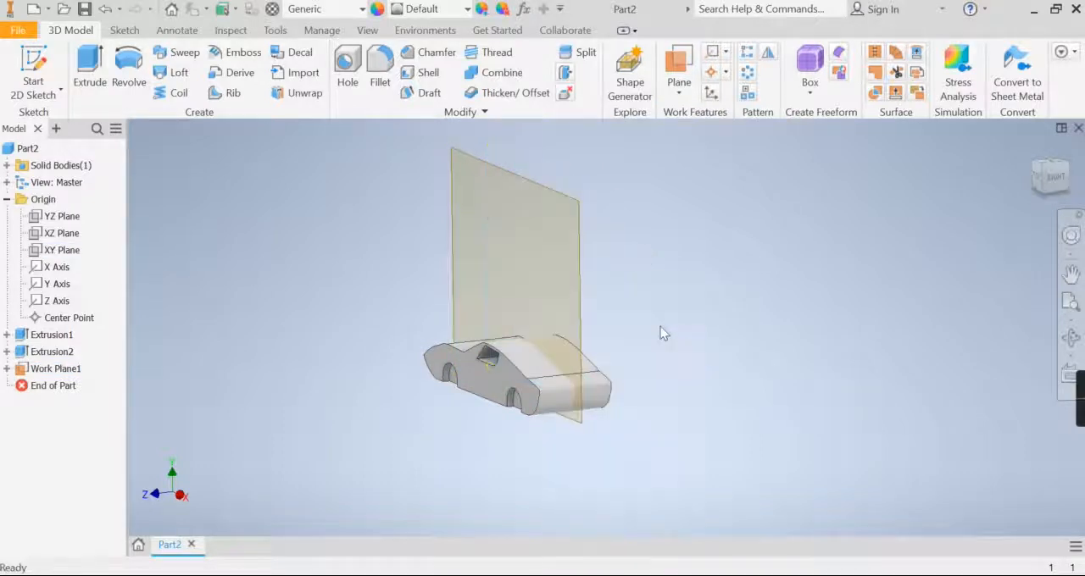
- Mirror the wheel-arch cut, Extrusion2, across the offset work plane to the other side of the car
left_click(769, 54)
scroll(562, 431, "up", 3)
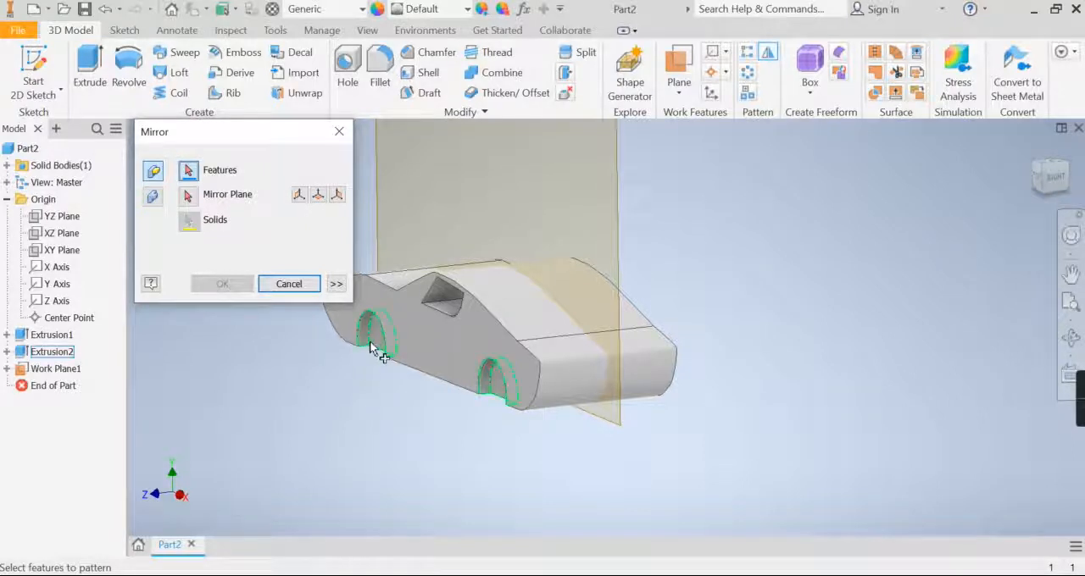
left_click(68, 355)
left_click(189, 197)
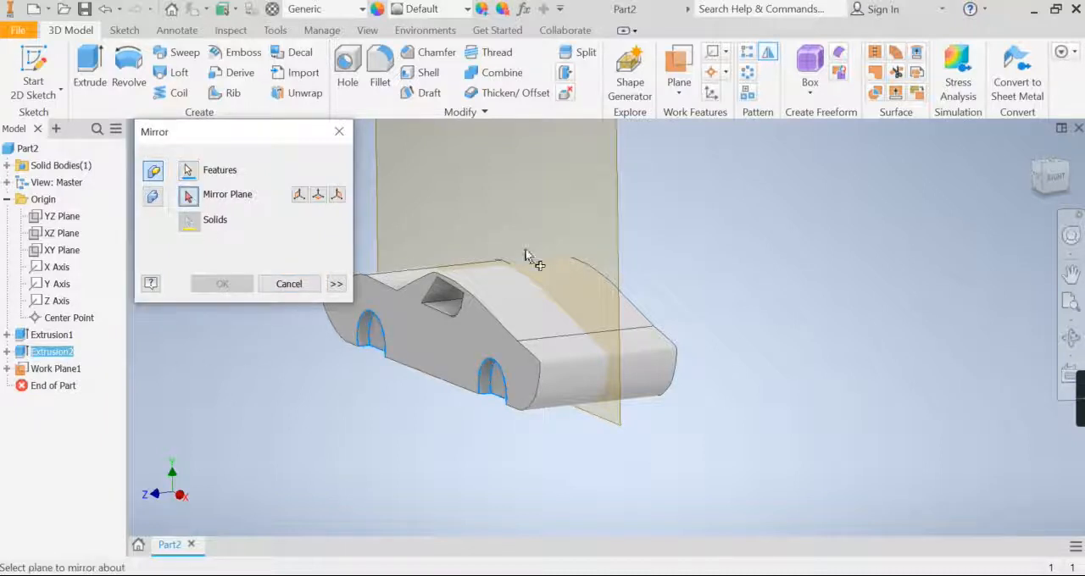
left_click(616, 213)
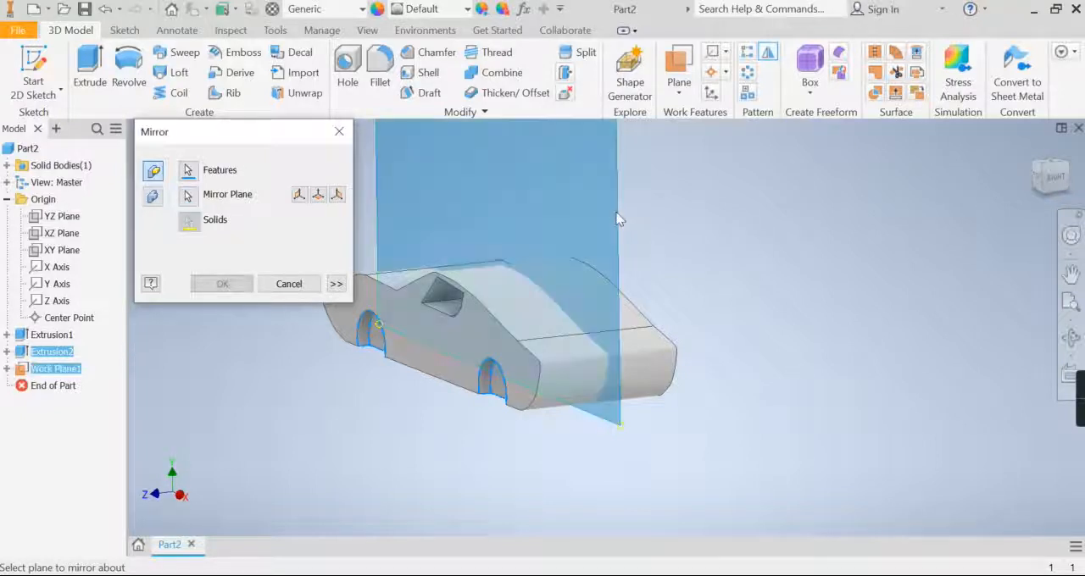
left_click(221, 284)
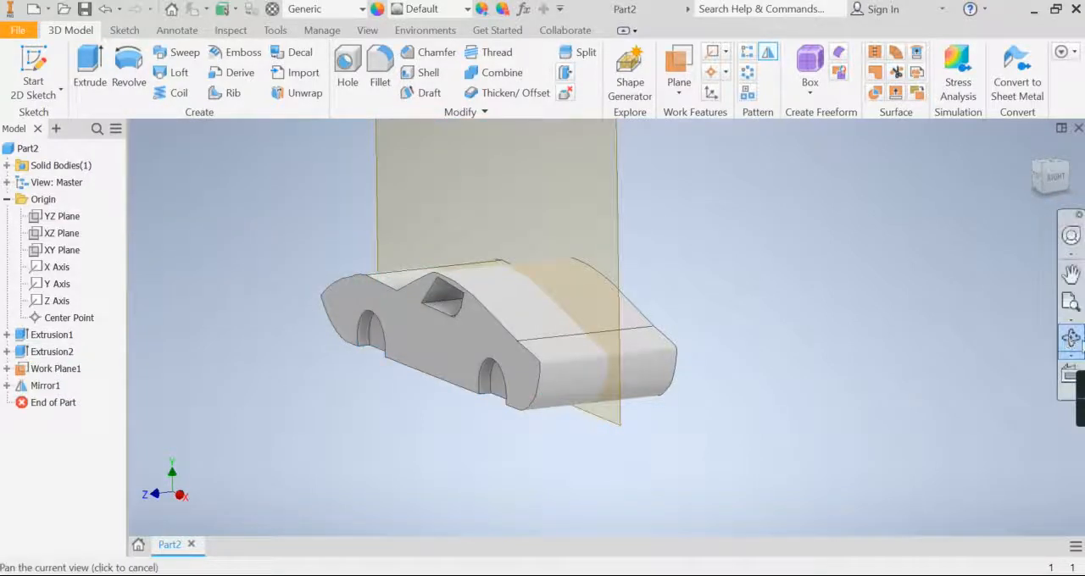
- Start a 2D sketch on the recessed face of the front wheel arch
left_click(1069, 338)
mouse_move(685, 368)
left_mouse_down()
mouse_move(573, 370)
mouse_move(687, 359)
left_mouse_up()
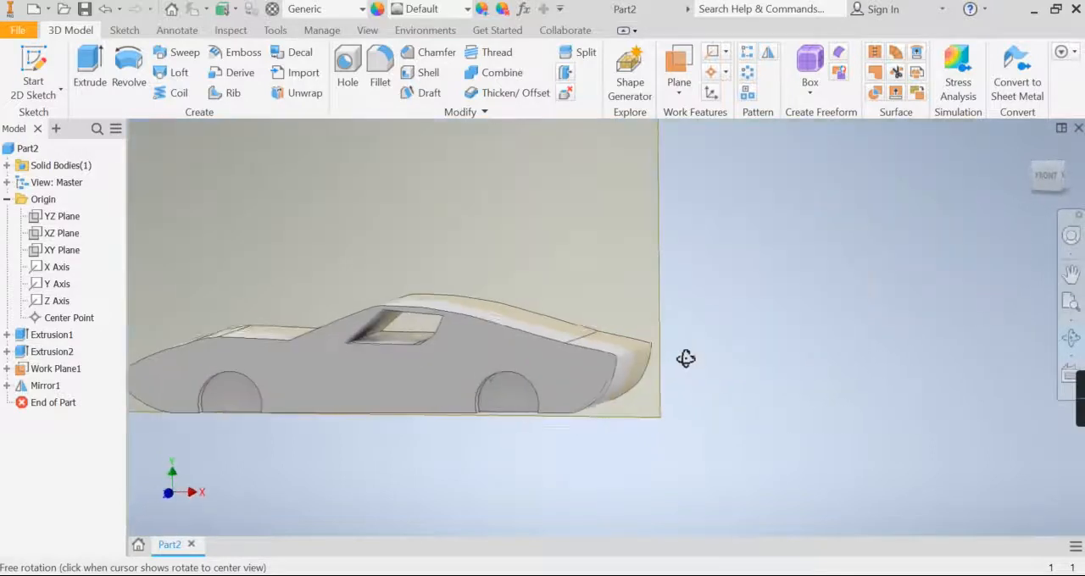
left_click_drag(576, 416, 644, 407)
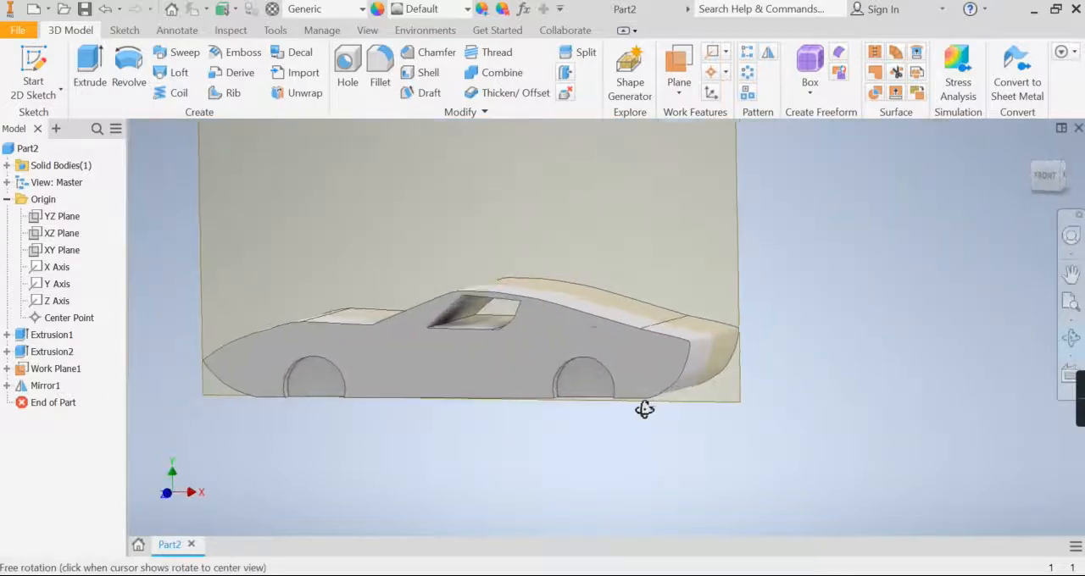
right_click(627, 404)
left_click(668, 404)
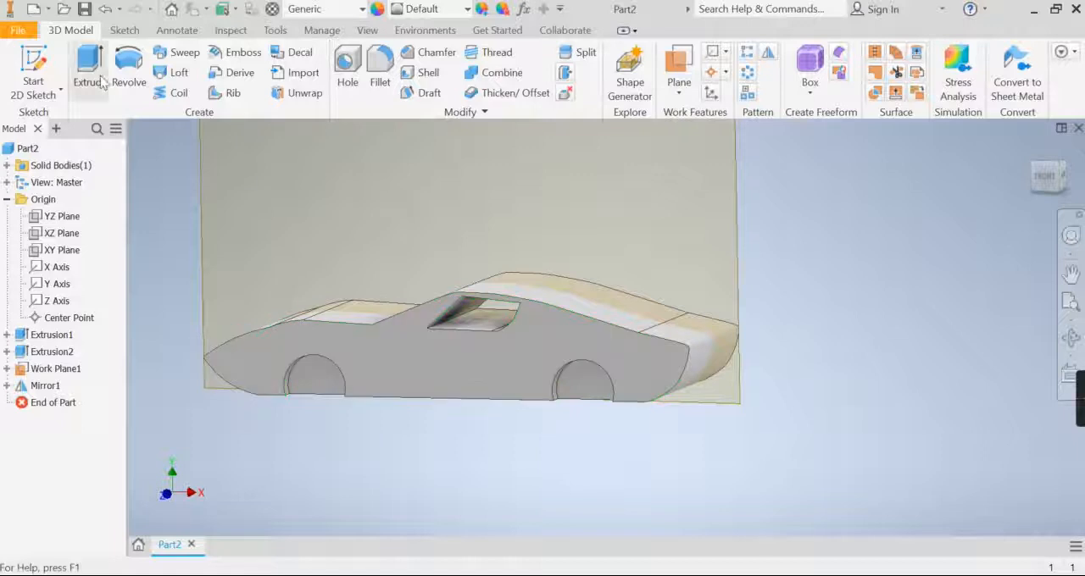
left_click(33, 72)
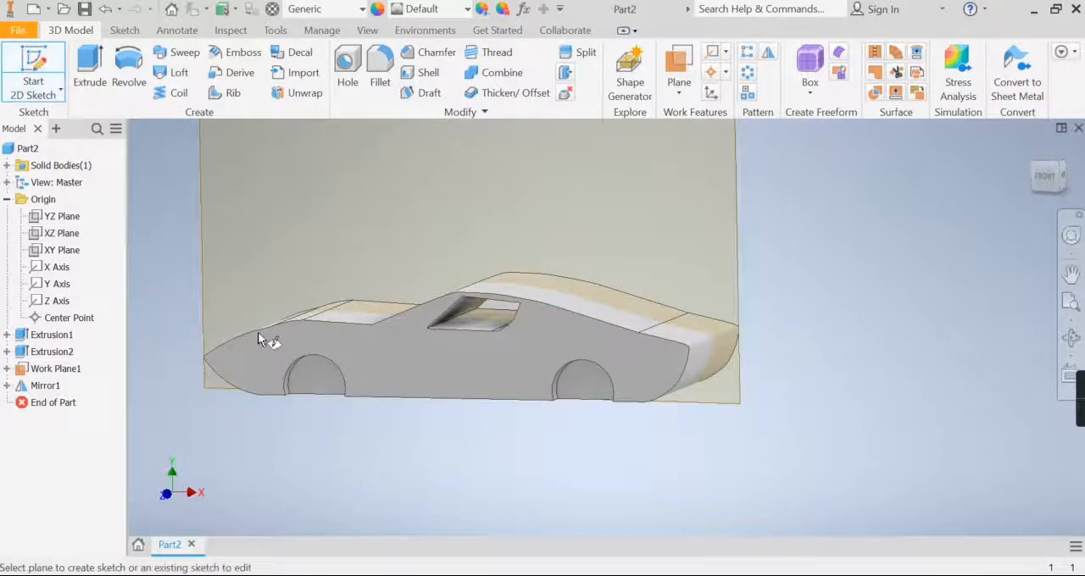
left_click(310, 383)
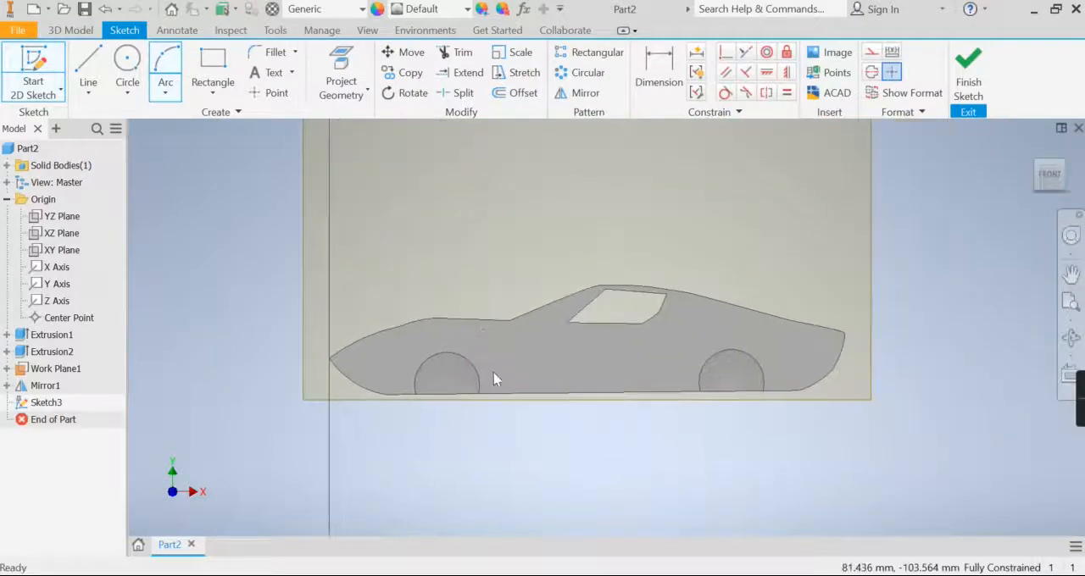
- Draw a 4 mm diameter circle near the centre of the front wheel arch and another in the rear wheel arch
scroll(494, 380, "down", 3)
key("c")
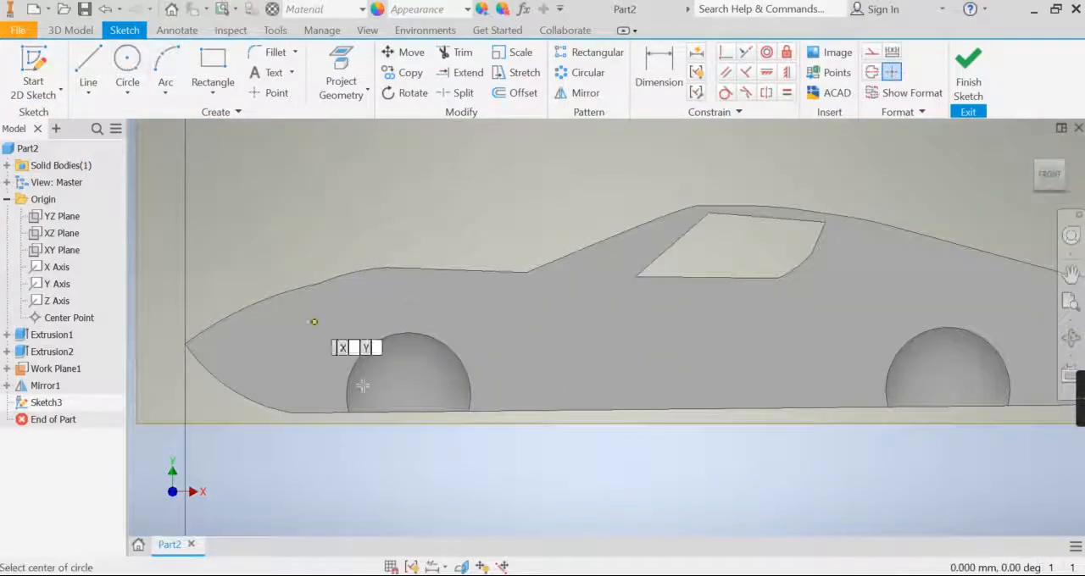
left_click(410, 387)
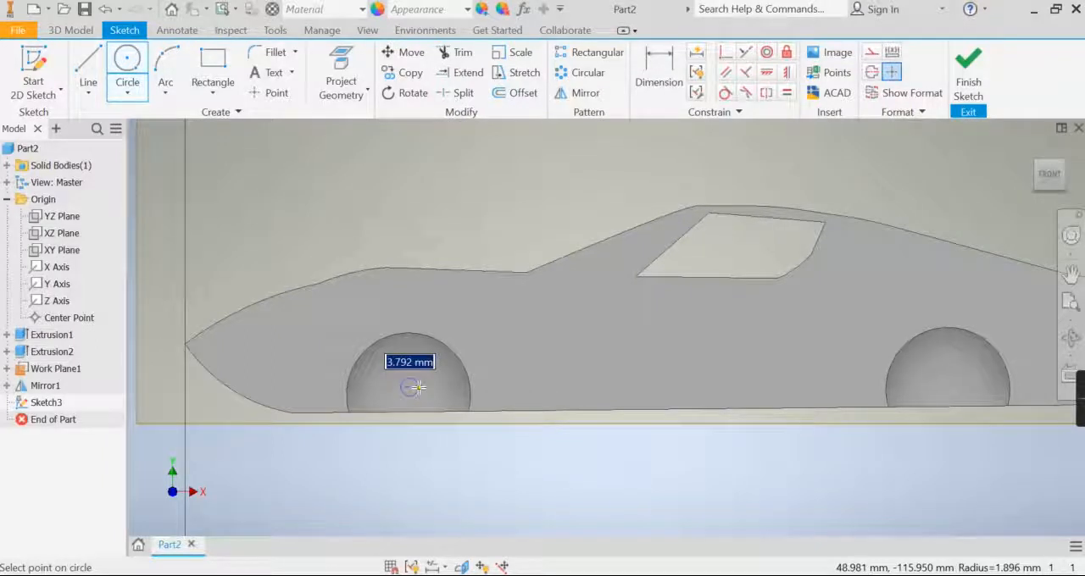
type("4")
key("Return")
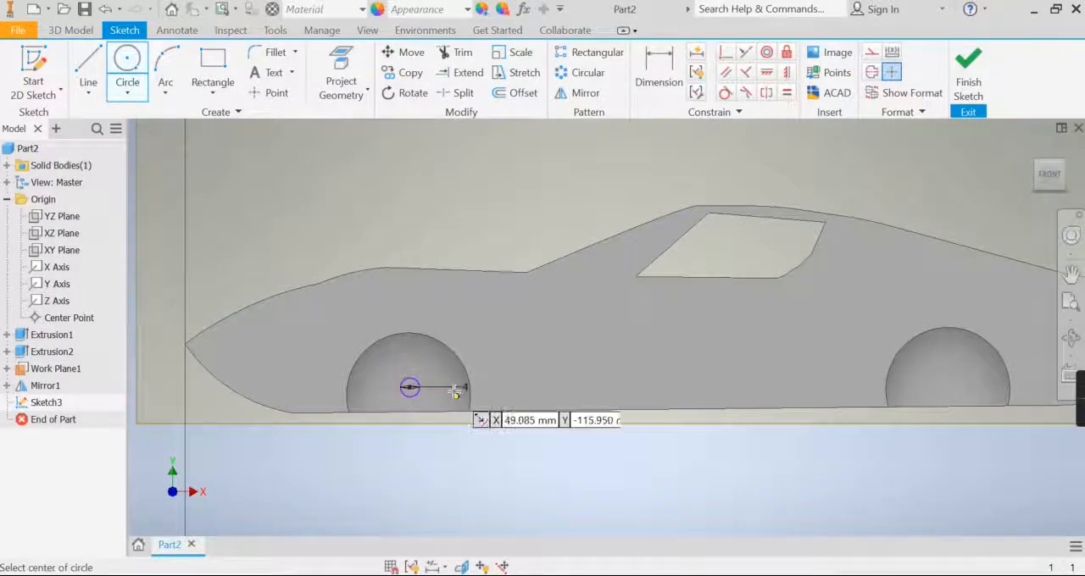
middle_click_drag(568, 407, 548, 403)
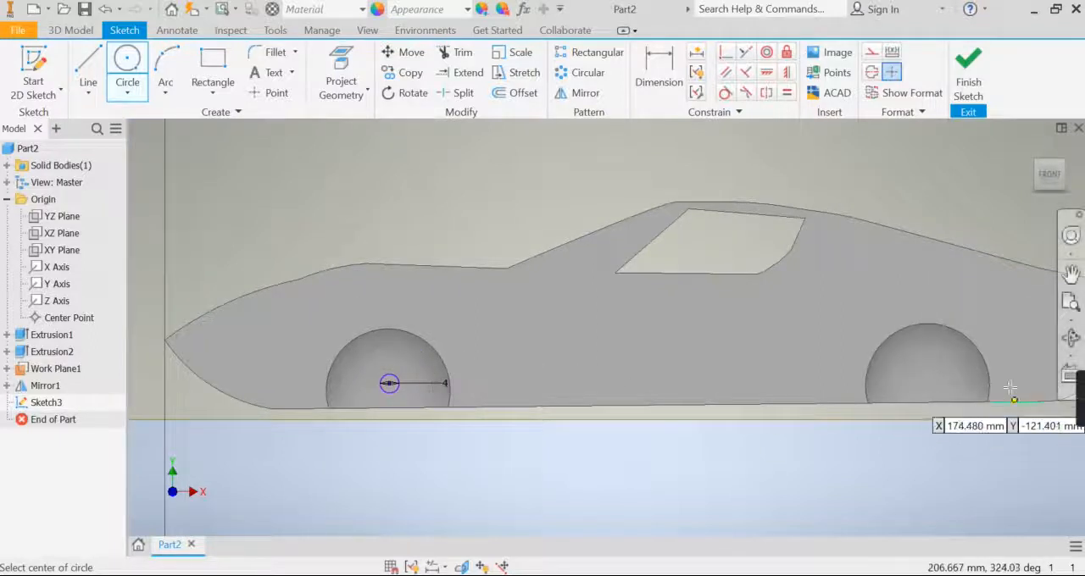
left_click(930, 376)
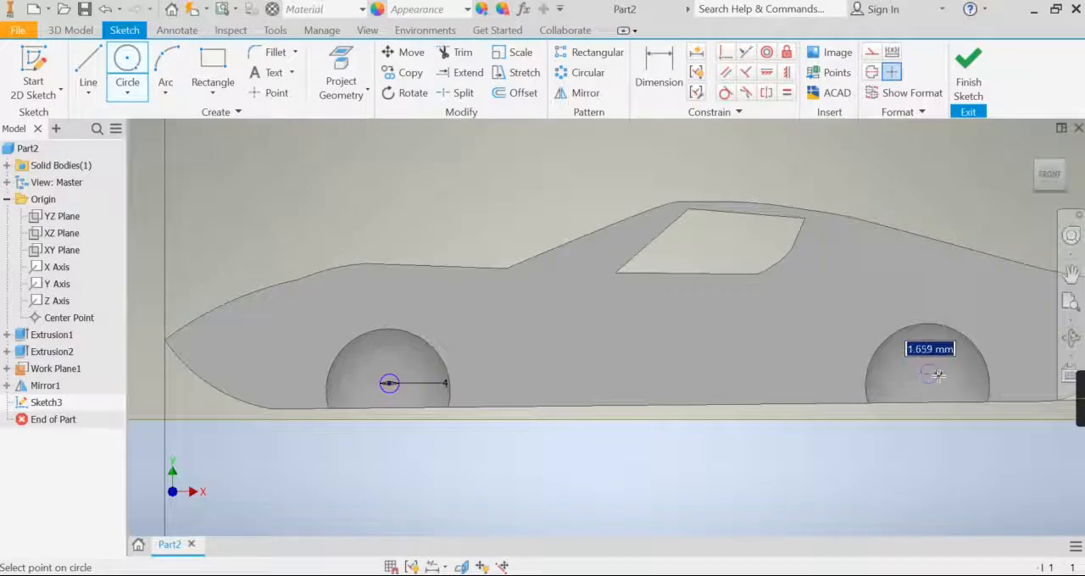
type("4")
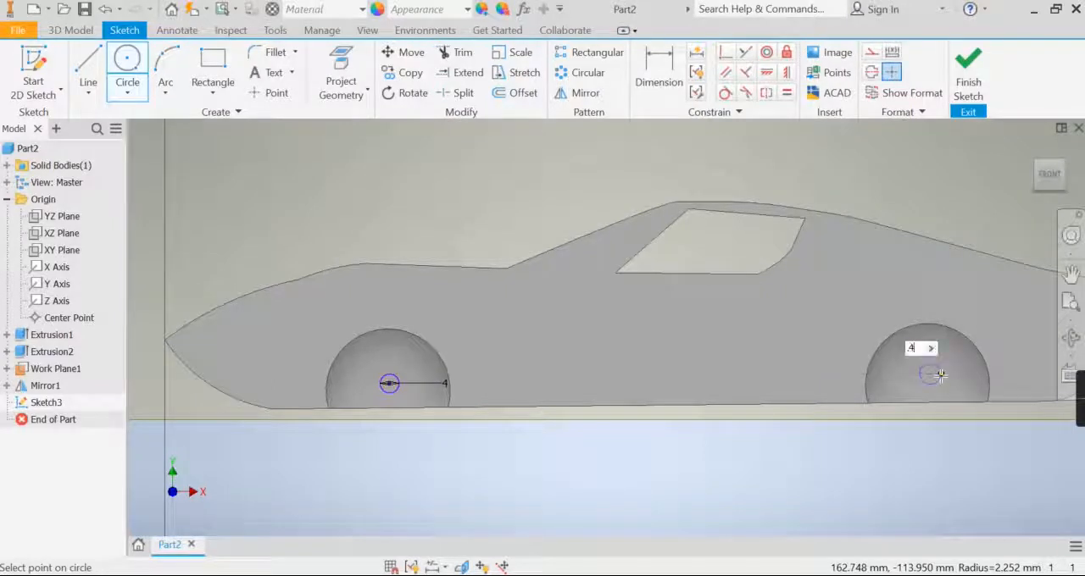
key("Return")
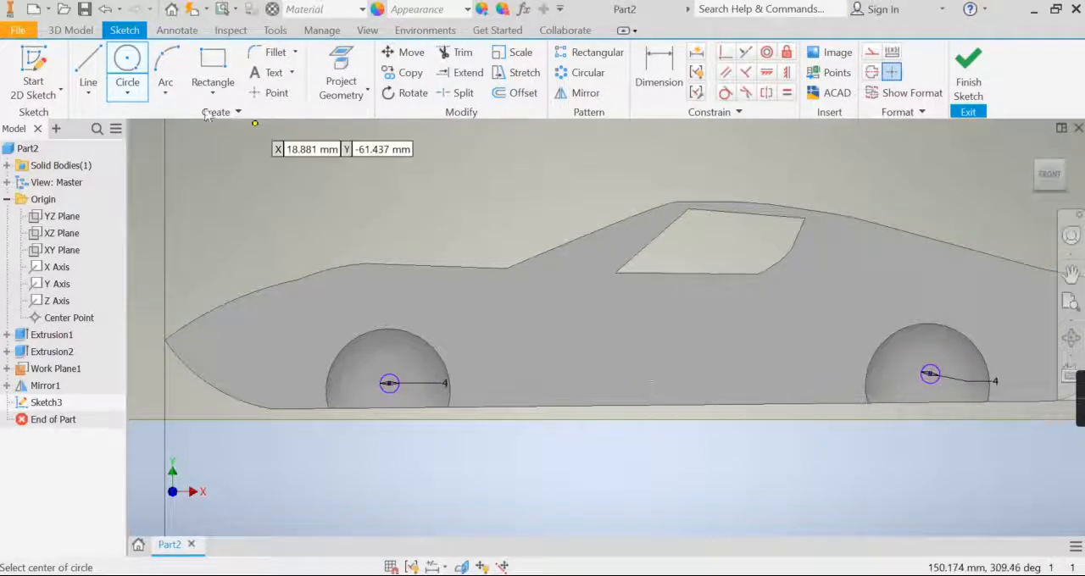
- Dimension the front circle's centre 5 mm above the bottom edge of the front wheel arch
left_click(646, 98)
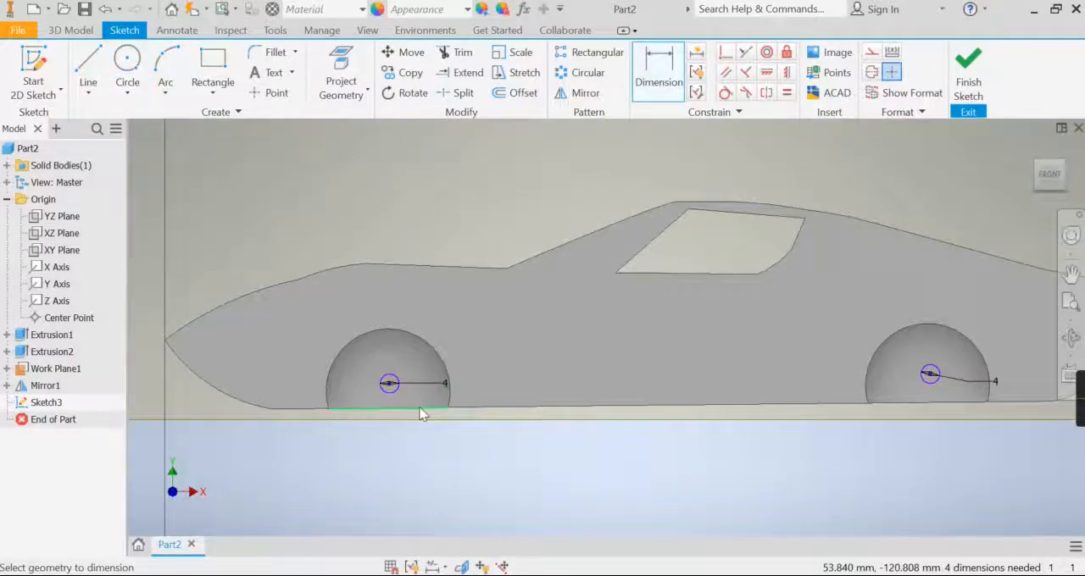
left_click(422, 413)
left_click(427, 385)
left_click(424, 390)
type("8")
key("Return")
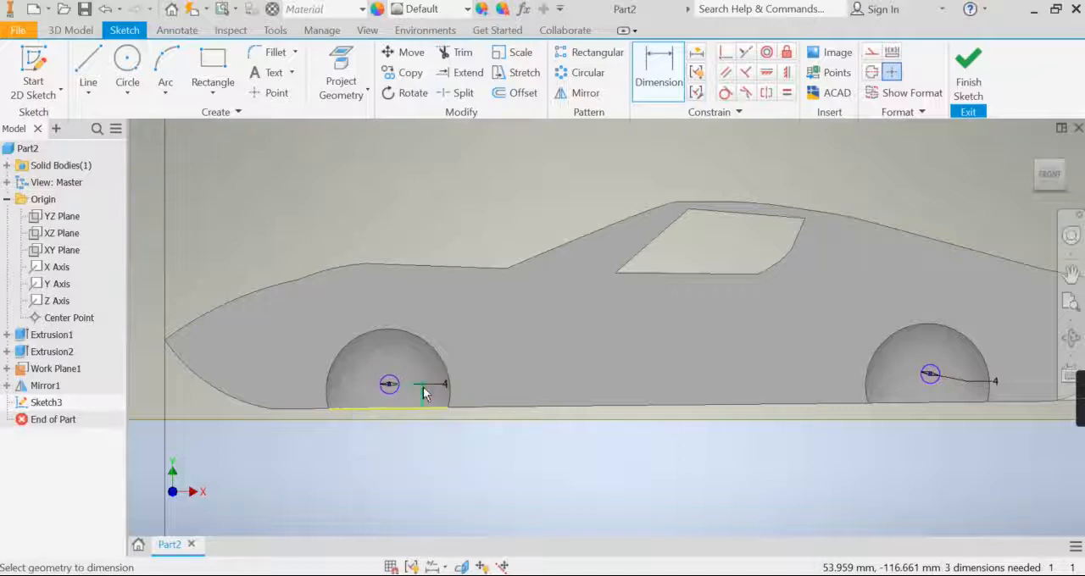
- Dimension the rear circle's centre 5 mm above the bottom edge of the rear wheel arch and finish the sketch
left_click(931, 404)
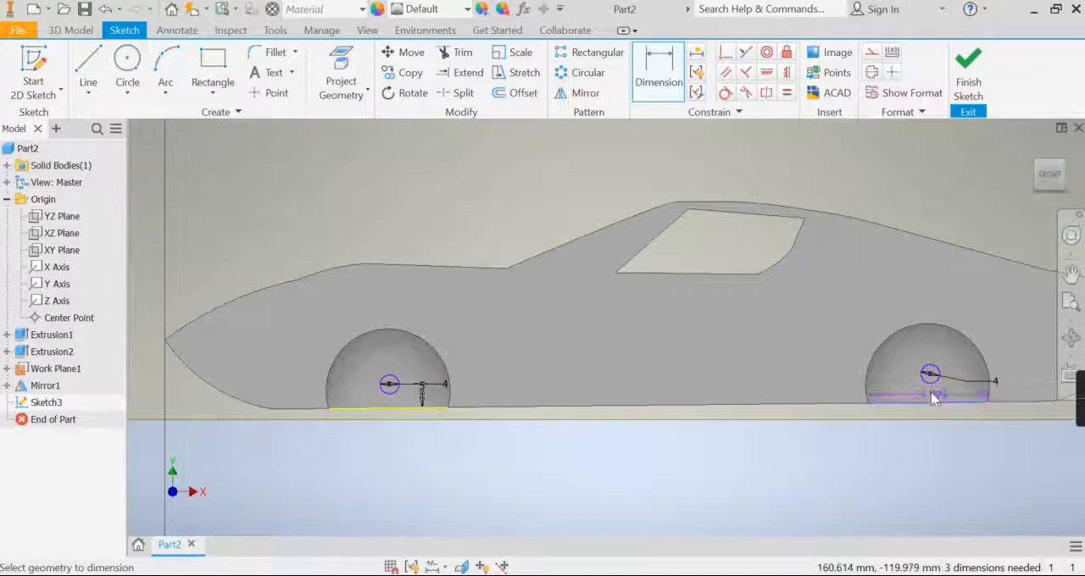
left_click(952, 390)
type("8")
key("Return")
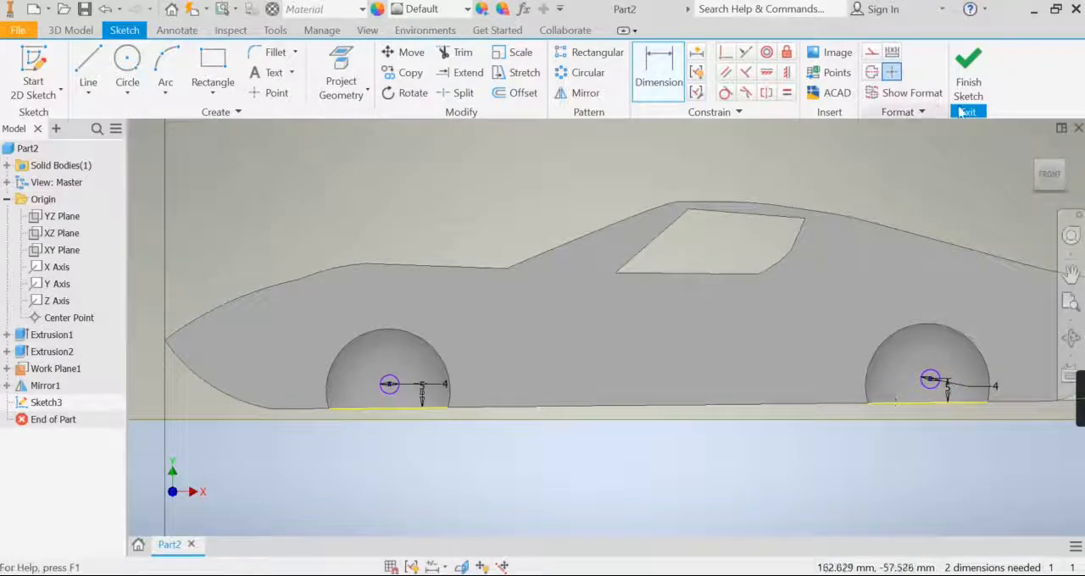
left_click(967, 75)
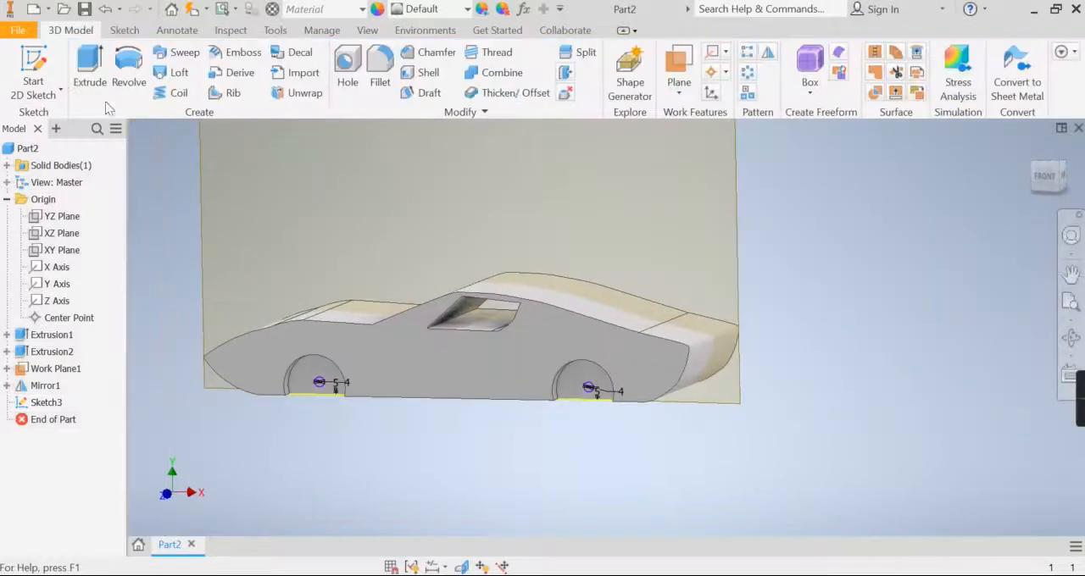
- Extrude the 4 mm circles in the front and rear wheel arches 7 mm outward, joined to the car body
middle_click_drag(326, 416, 471, 419)
scroll(457, 398, "down", 3)
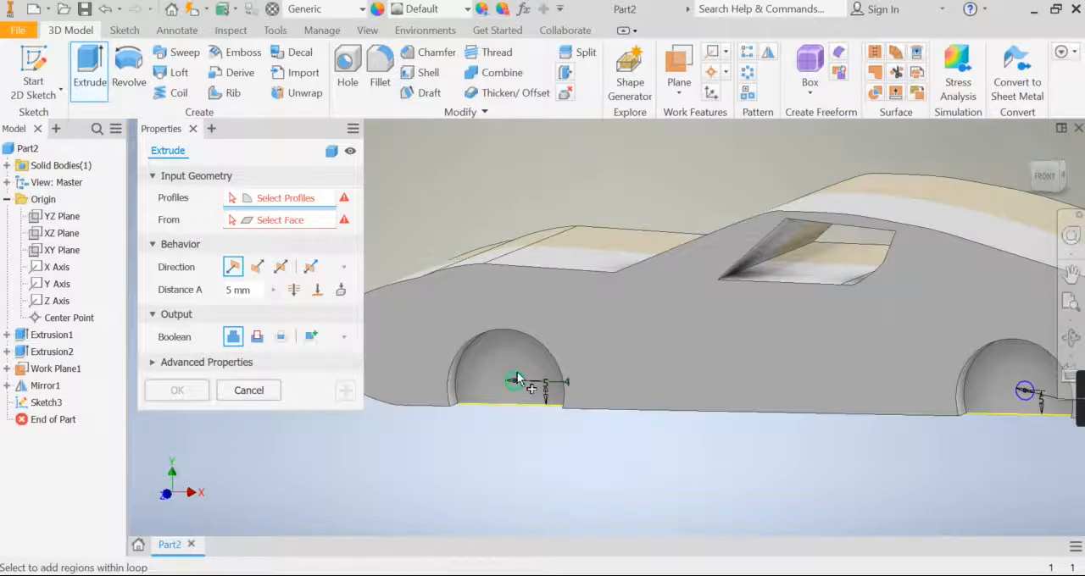
left_click(515, 381)
middle_click_drag(593, 439, 812, 398, "shift")
left_click(714, 398)
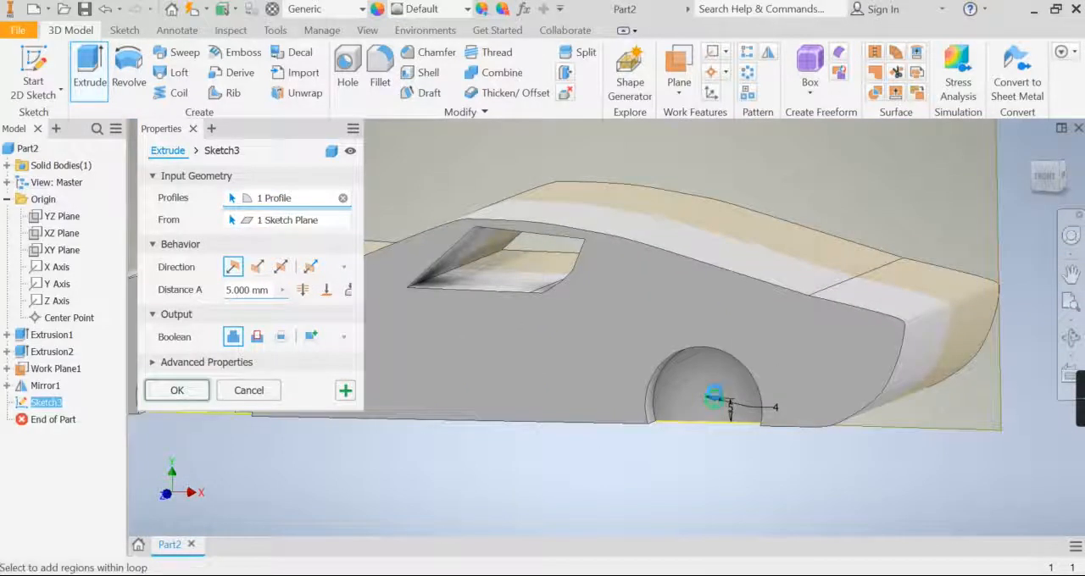
left_click(1070, 338)
mouse_move(683, 375)
left_mouse_down()
mouse_move(617, 375)
mouse_move(666, 379)
left_mouse_up()
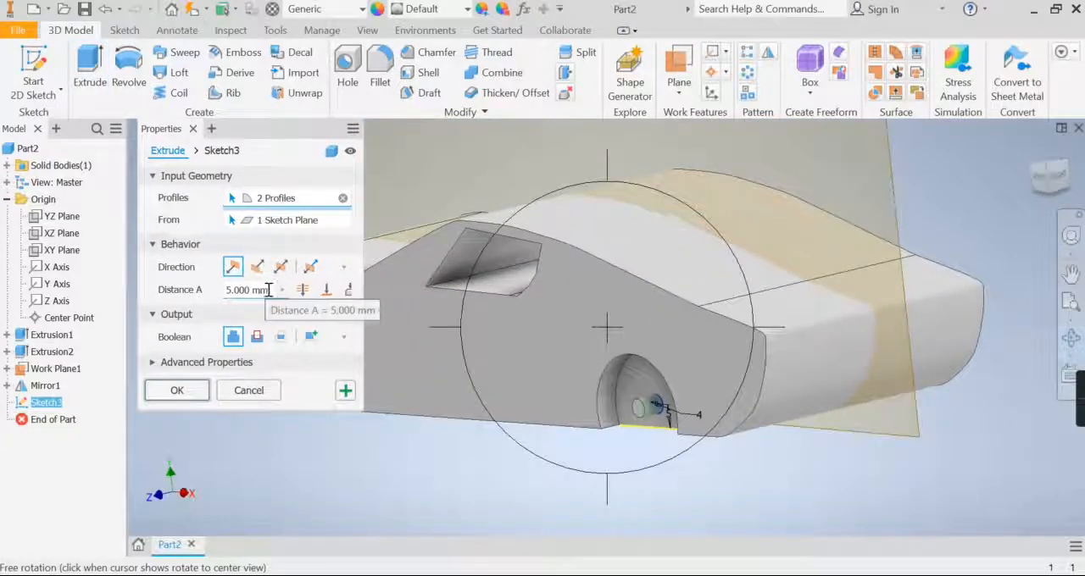
type("7")
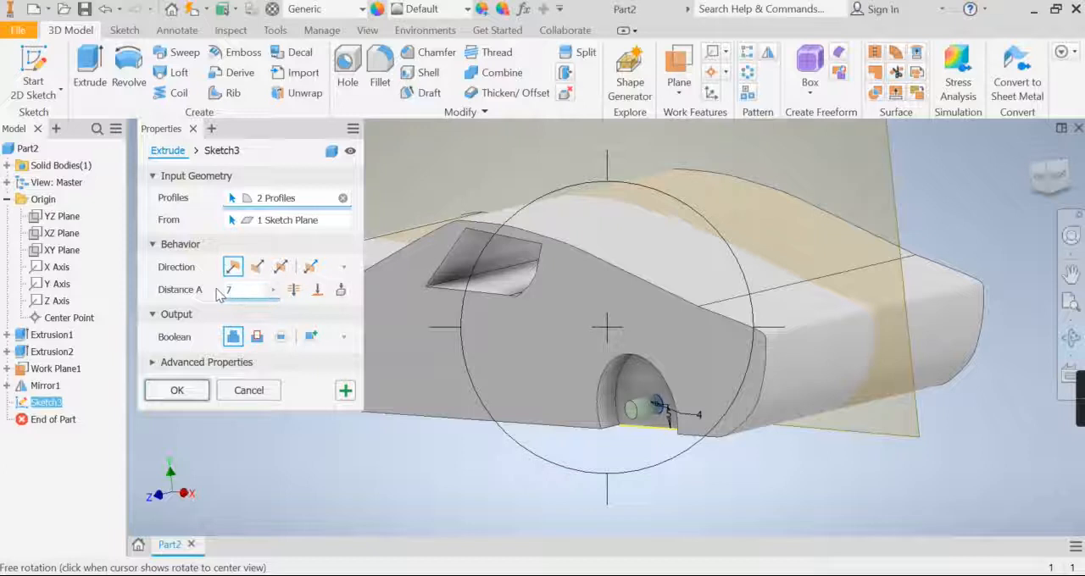
left_click(199, 392)
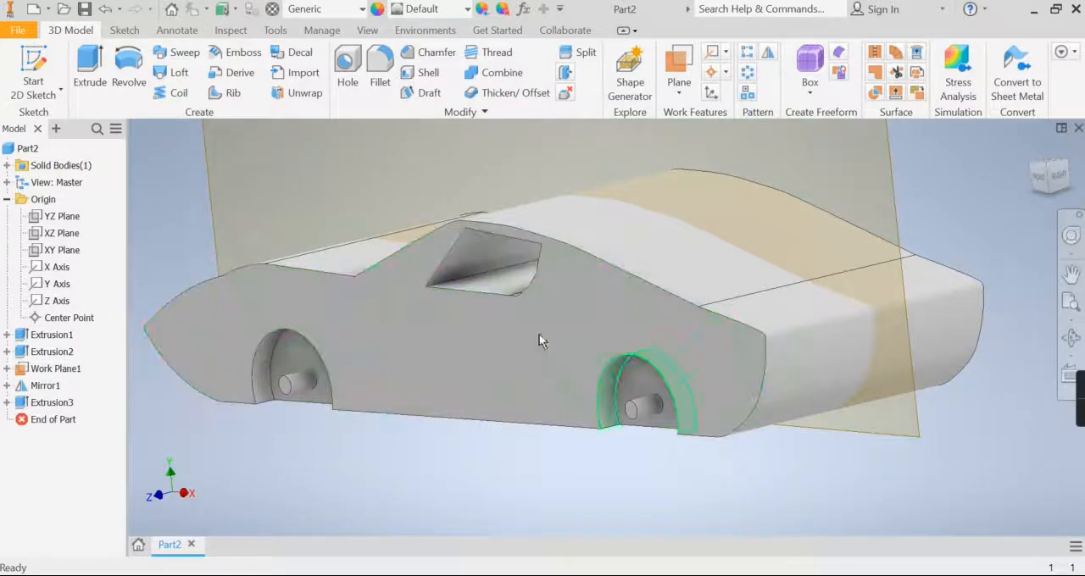
- Start a 2D sketch on the outer end face of the front wheel arch's cylindrical pin
left_click(29, 55)
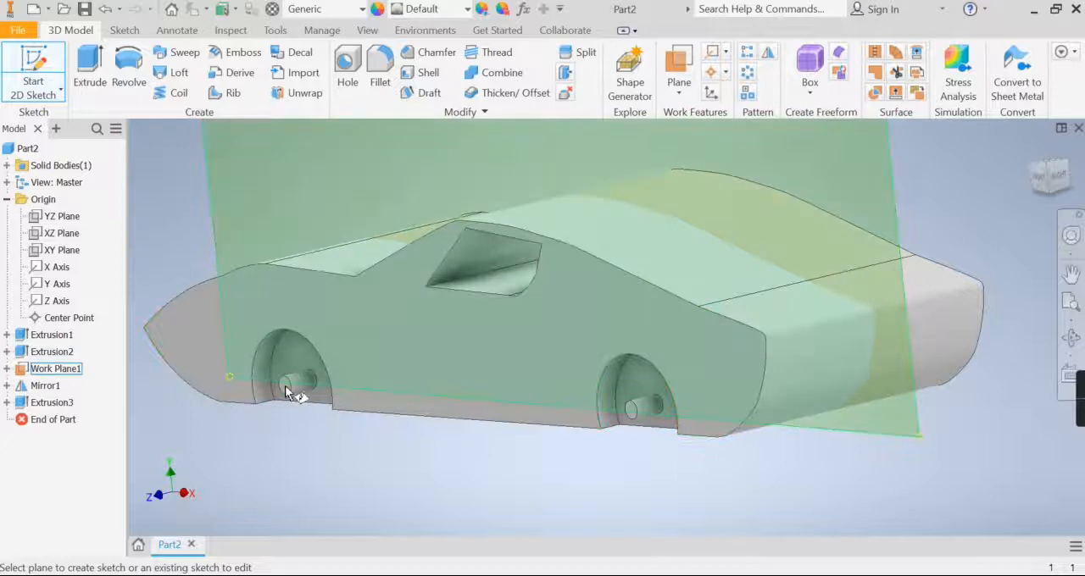
left_click(285, 389)
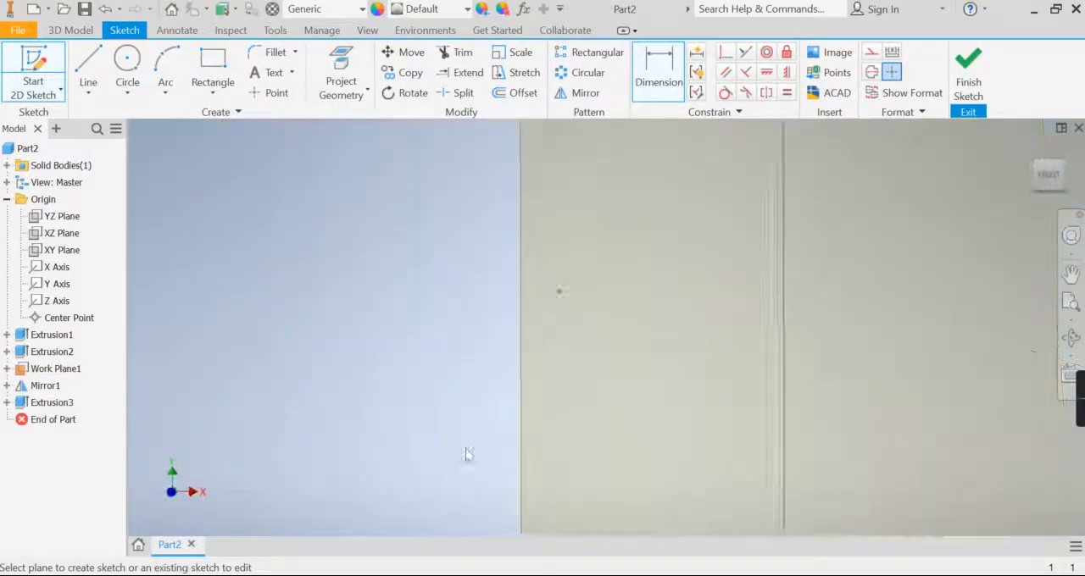
left_click(1071, 305)
middle_click_drag(527, 473, 514, 354)
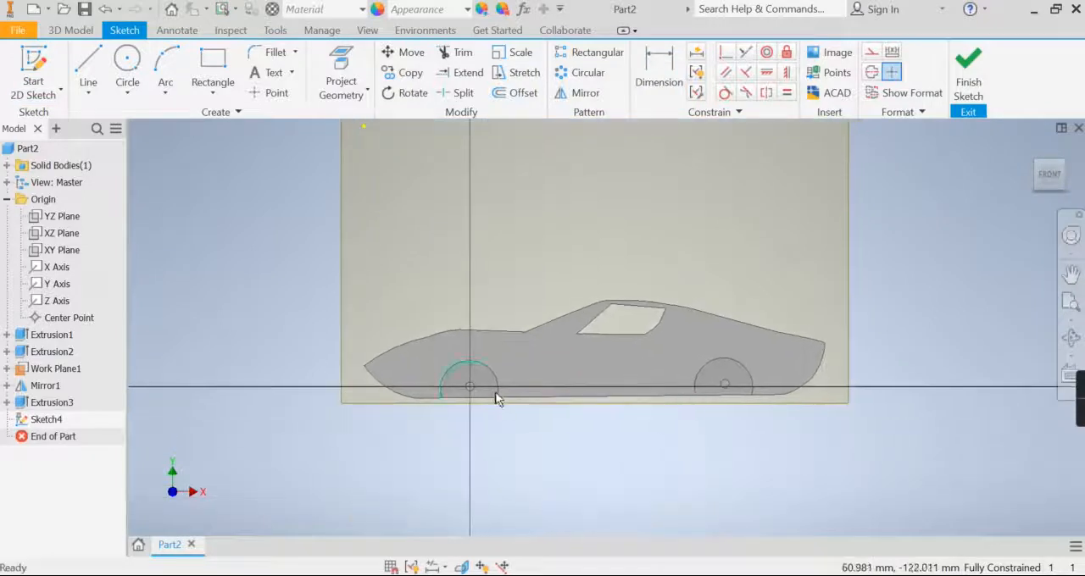
scroll(494, 390, "up", 6)
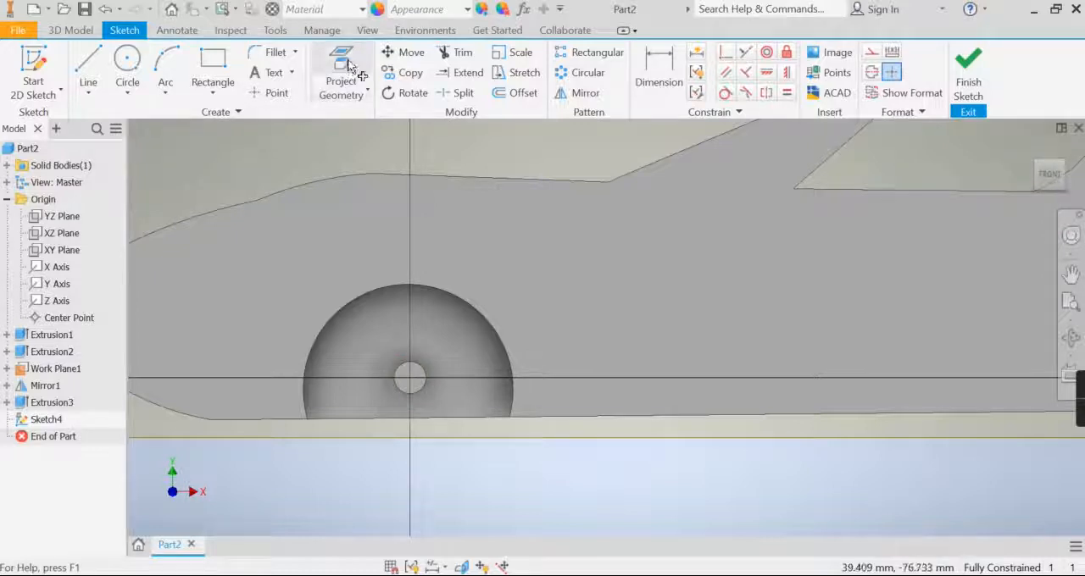
- Project the circular end edges of the front and rear pins into the sketch
left_click(350, 69)
scroll(411, 399, "down", 2)
middle_click_drag(407, 428, 313, 428)
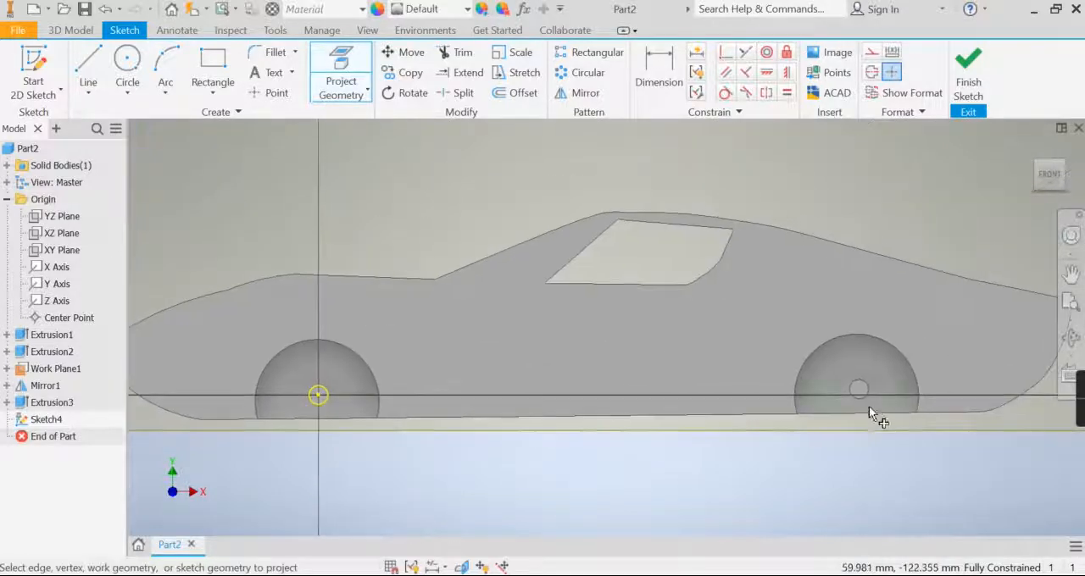
left_click(864, 392)
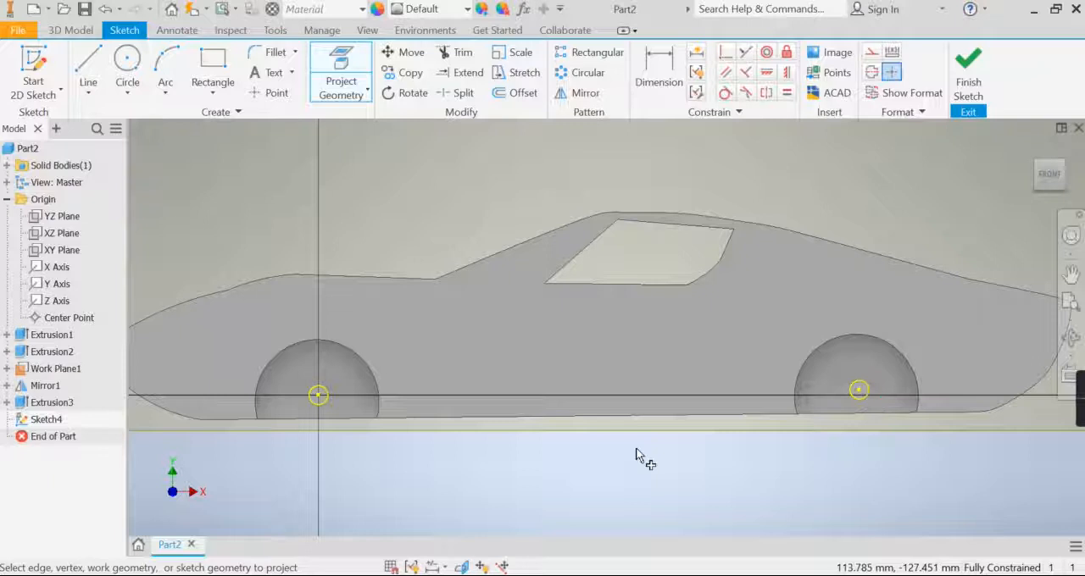
- Offset the projected front pin circle outward by about 8.5 mm to outline the front wheel
left_click(522, 95)
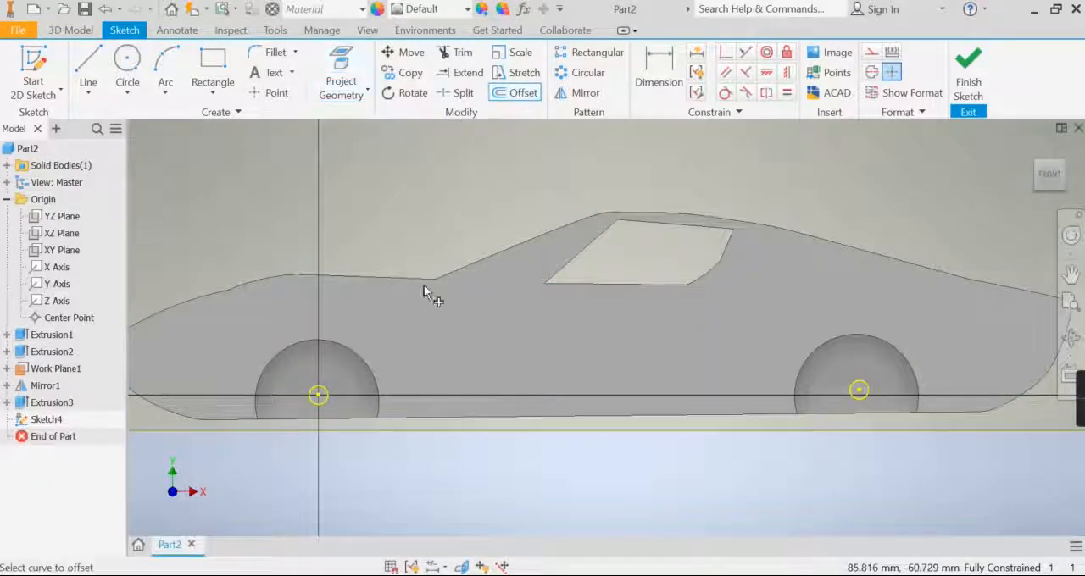
left_click(329, 390)
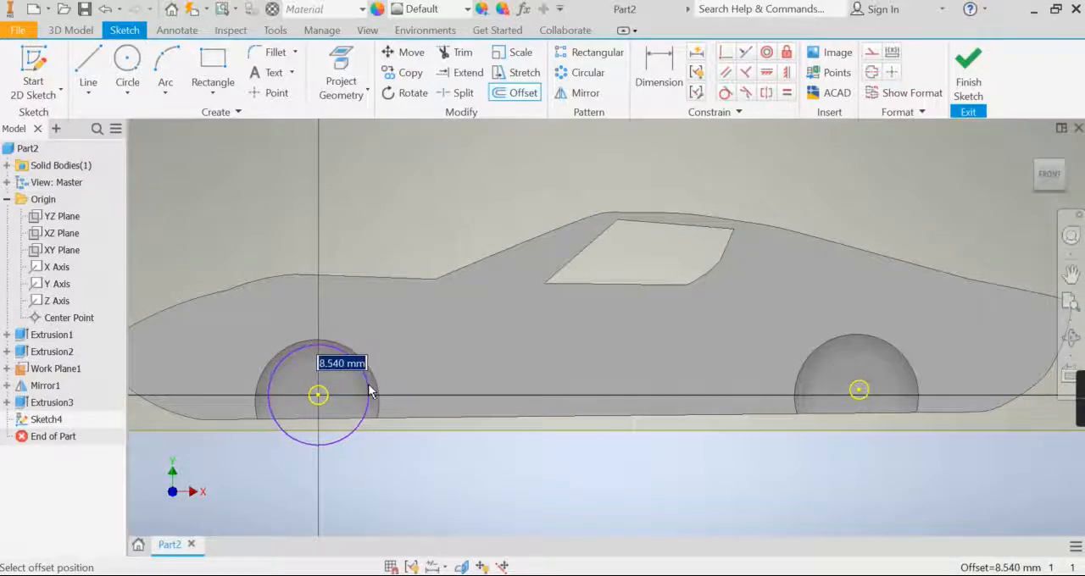
left_click(369, 391)
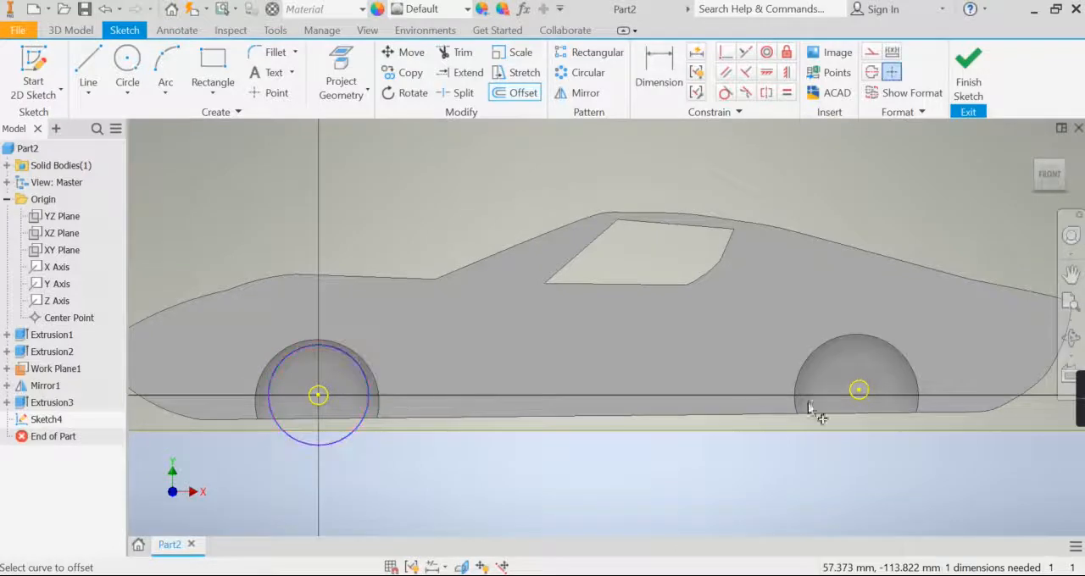